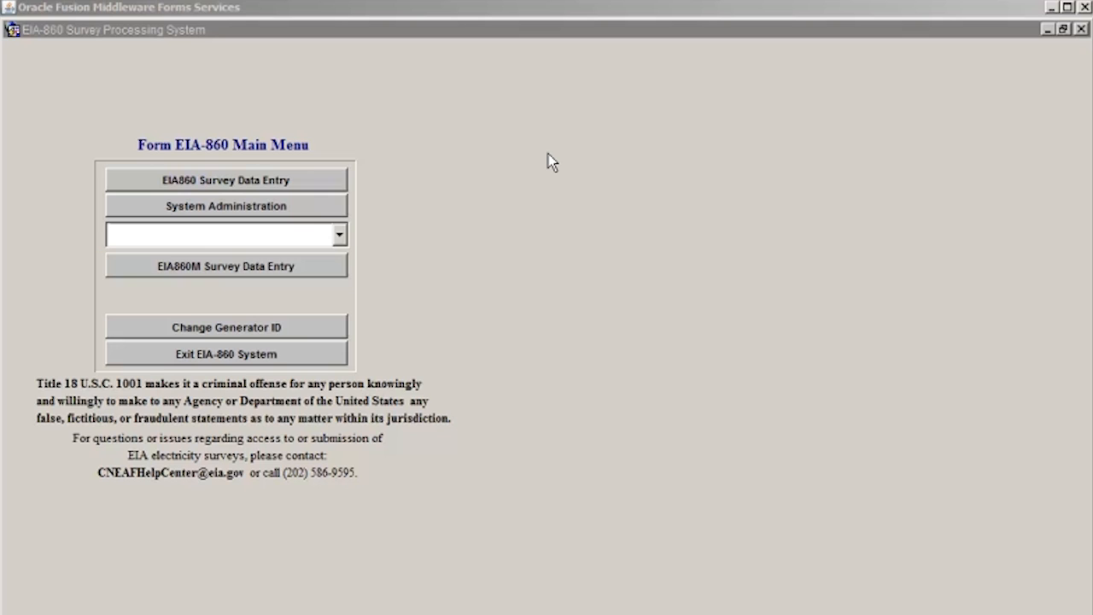
Step: Open the EIA-860 survey data entry and load utility 58225 for survey year 2013
left_click(317, 180)
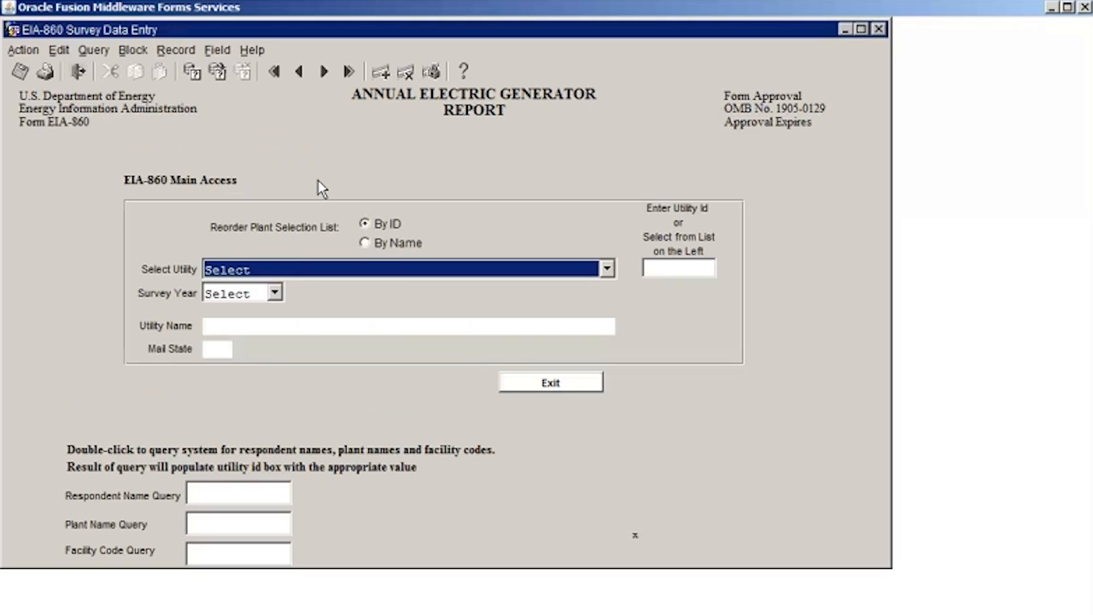
left_click(275, 293)
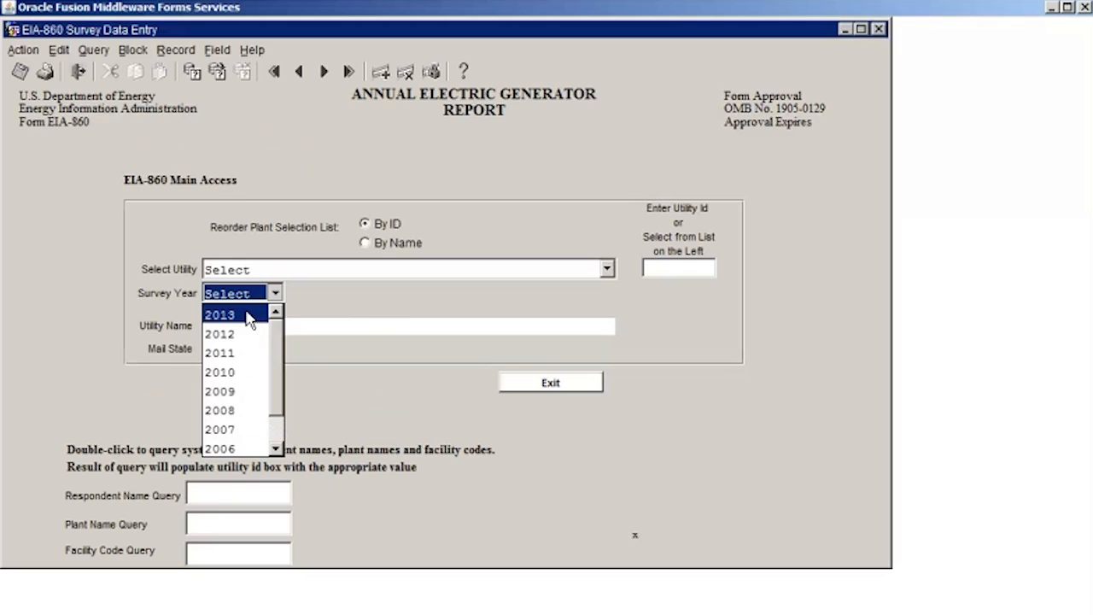
left_click(248, 318)
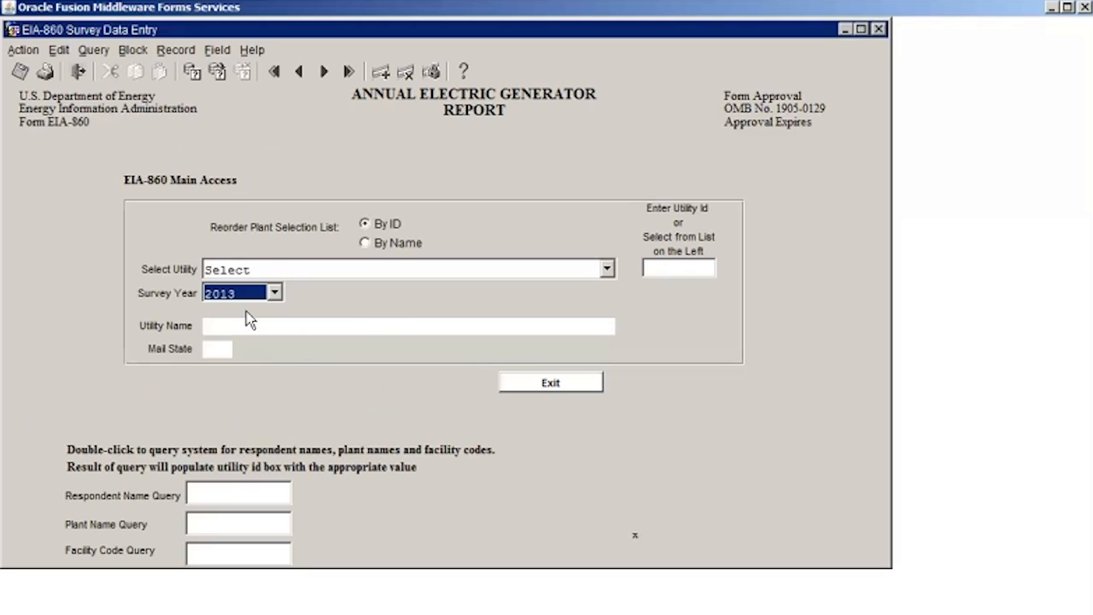
left_click(670, 269)
type("58225")
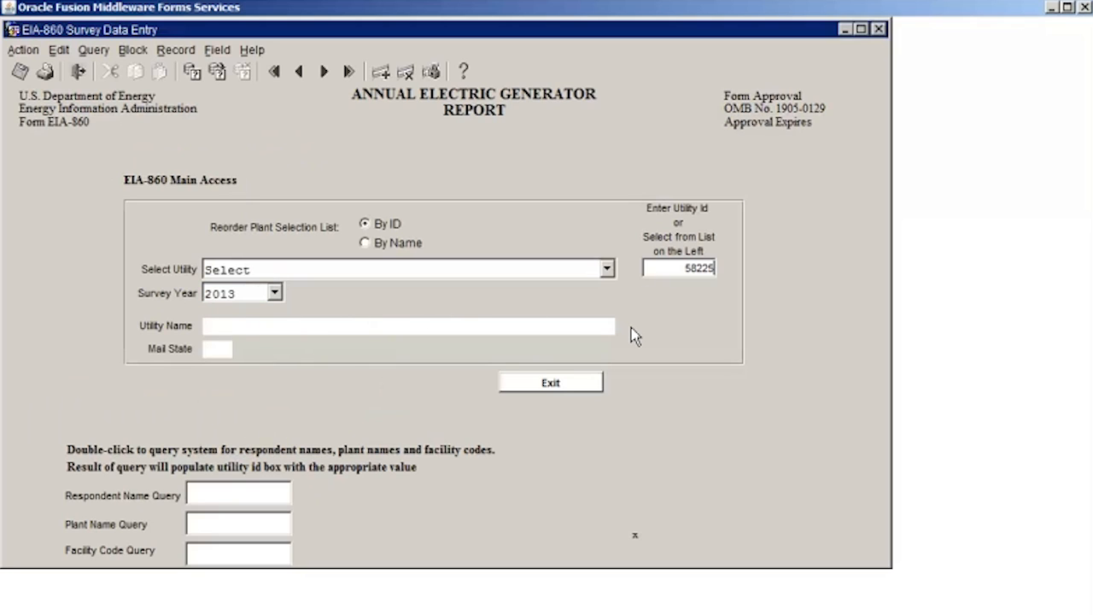
key("Return")
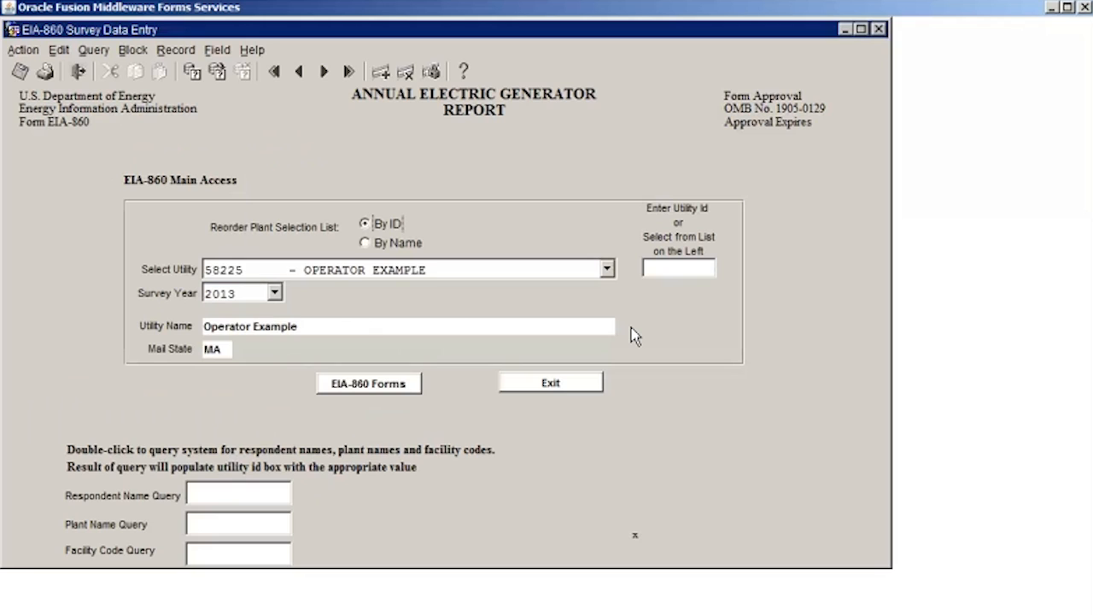
Step: Look through the list of utilities sorted by ID, keeping the current selection
left_click(607, 270)
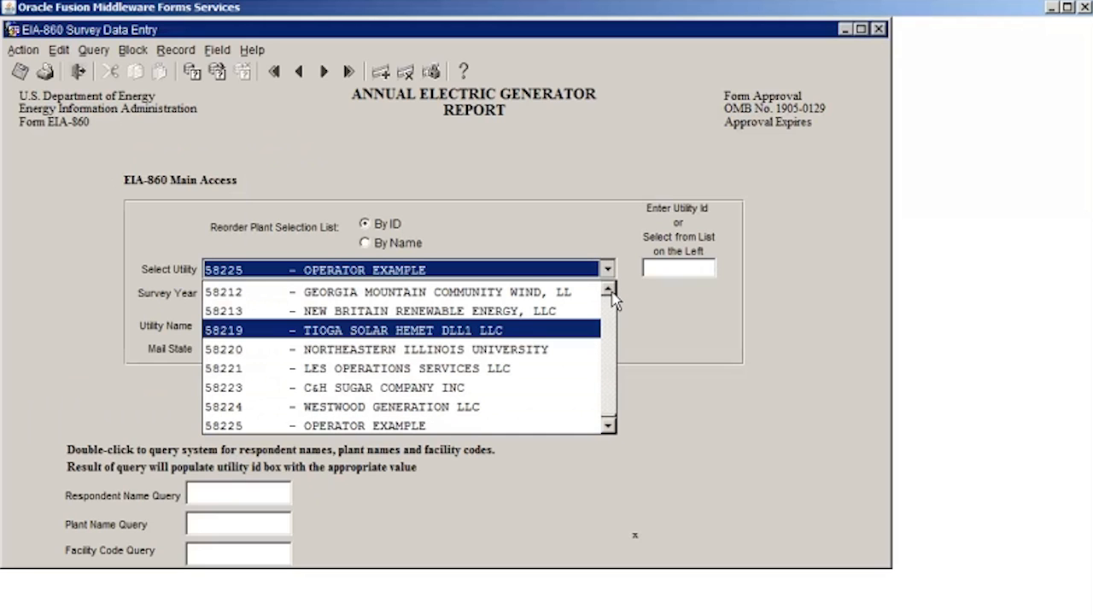
left_click(607, 290)
left_click(607, 290)
left_click(606, 291)
left_click(607, 271)
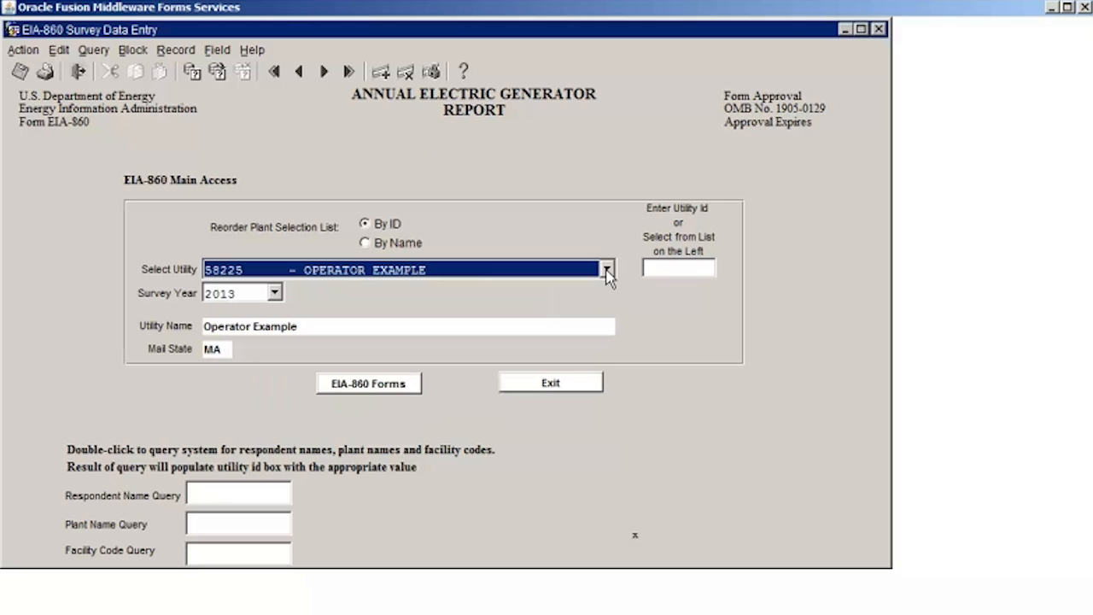
Step: Open the EIA-860 forms for the selected utility and go to Schedule 2, Power Plant Data
left_click(401, 386)
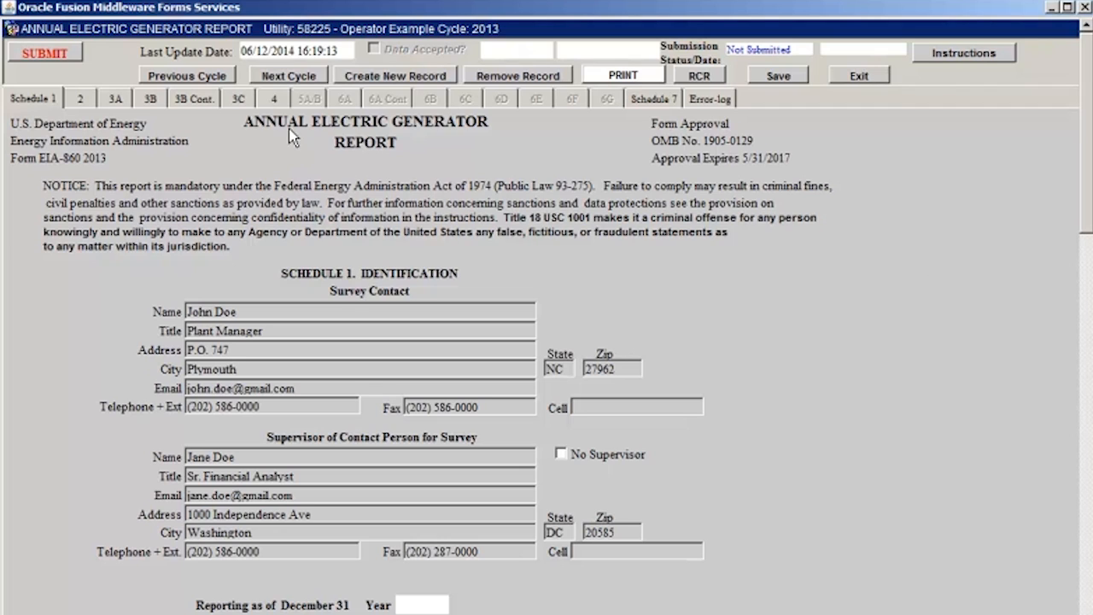
left_click(91, 102)
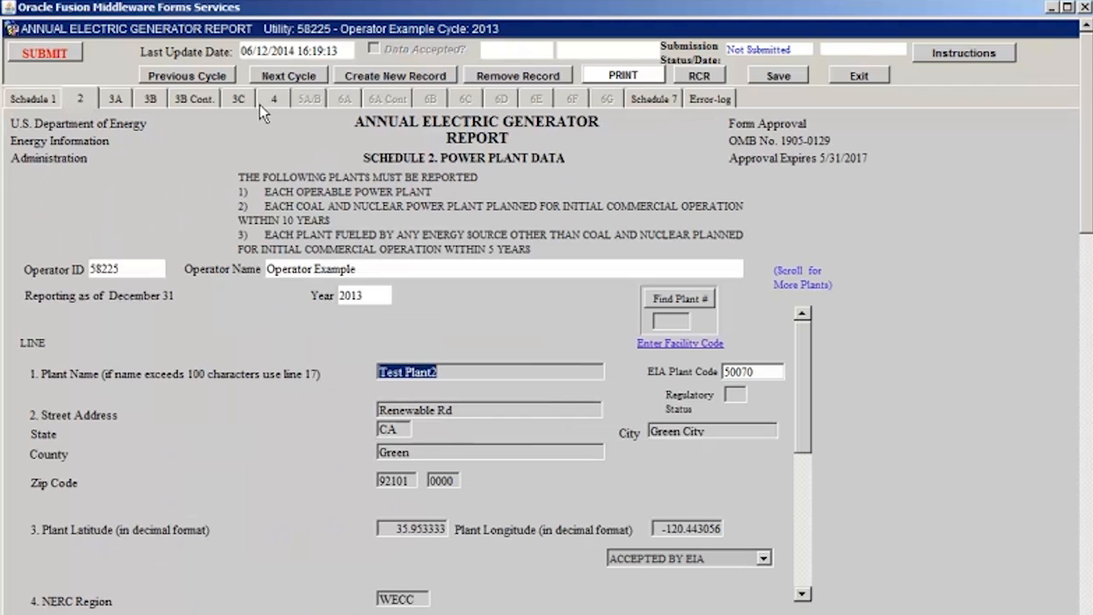
Step: Switch back and forth between the Test Plant2 and Test Plant records in Schedule 2, finishing on Test Plant2
left_click(801, 593)
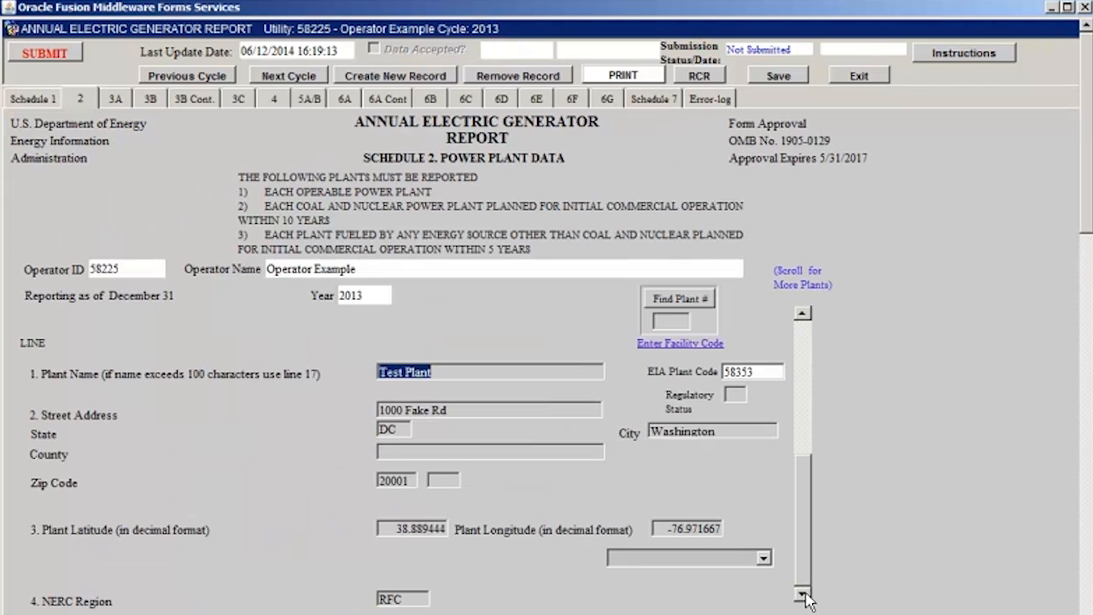
left_click(802, 316)
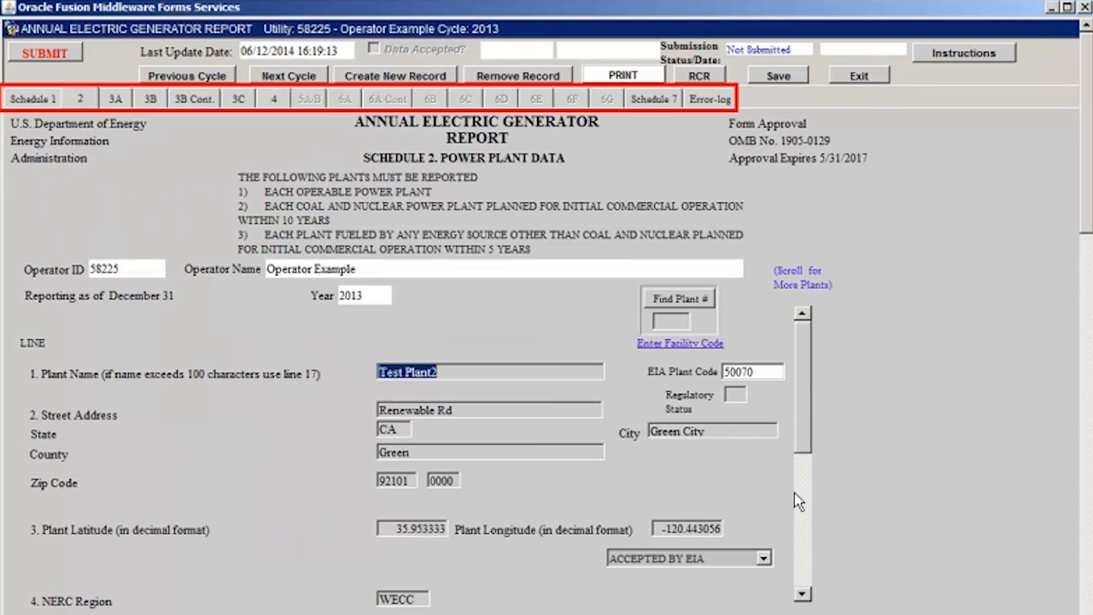
left_click(801, 593)
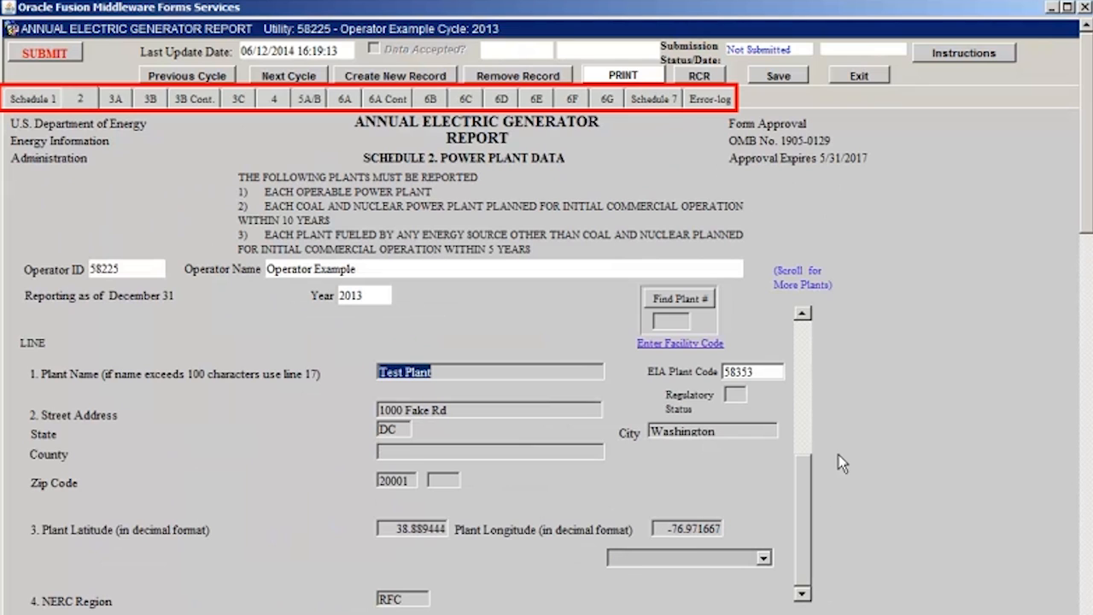
left_click(808, 315)
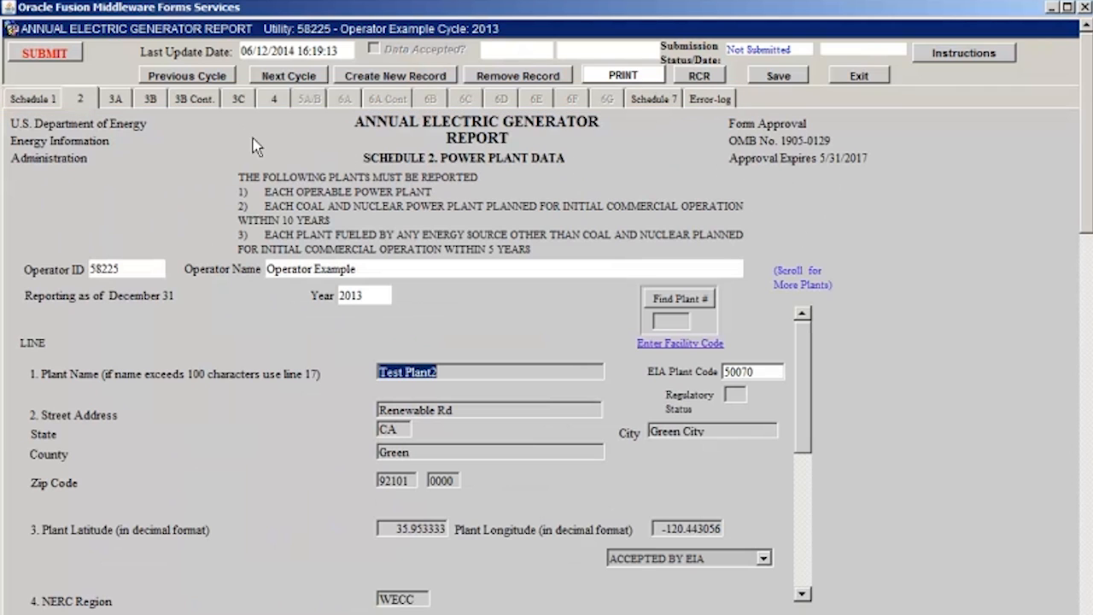
Step: Open Schedule 3A and view the generators of Test Plant2 through PV3
left_click(119, 99)
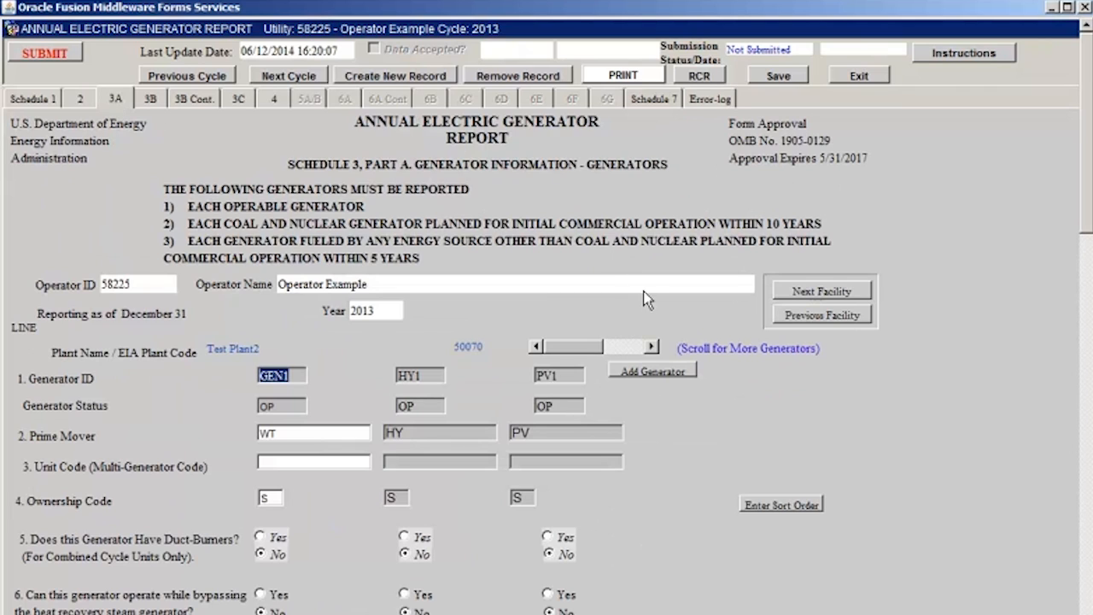
left_click(654, 346)
left_click(654, 346)
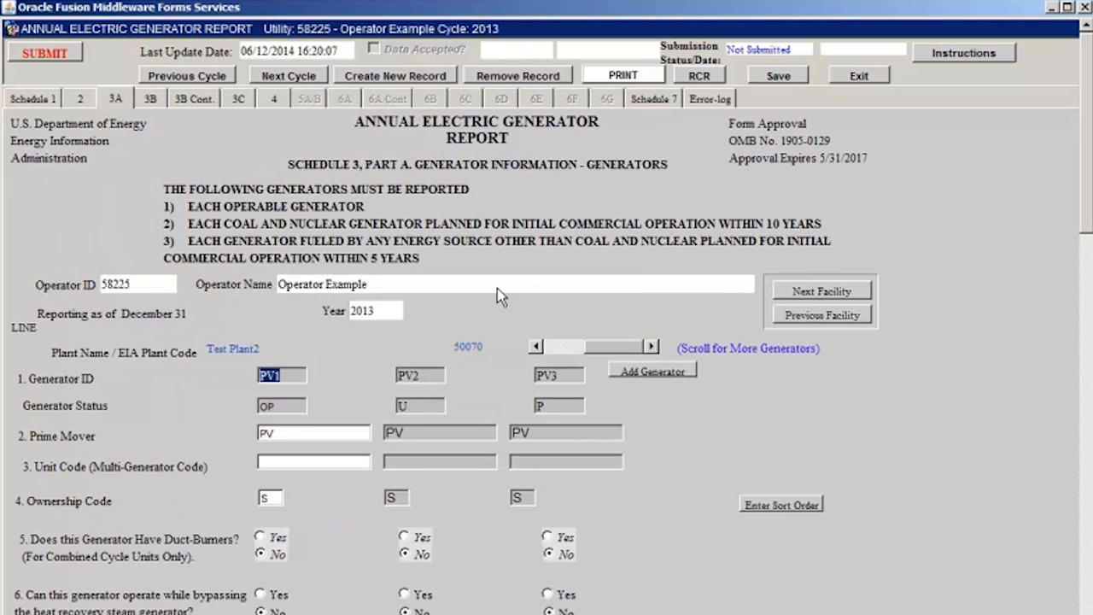
Step: View Schedule 3B, move on to the proposed generators in Schedule 3C, and advance to generator PV3
left_click(157, 101)
left_click(246, 104)
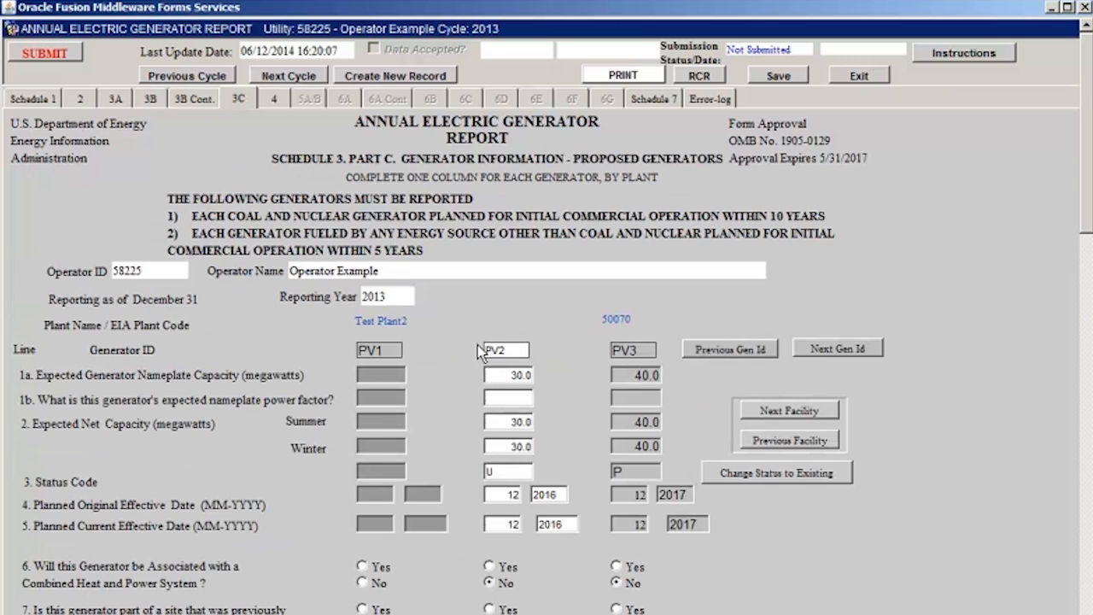
left_click(841, 350)
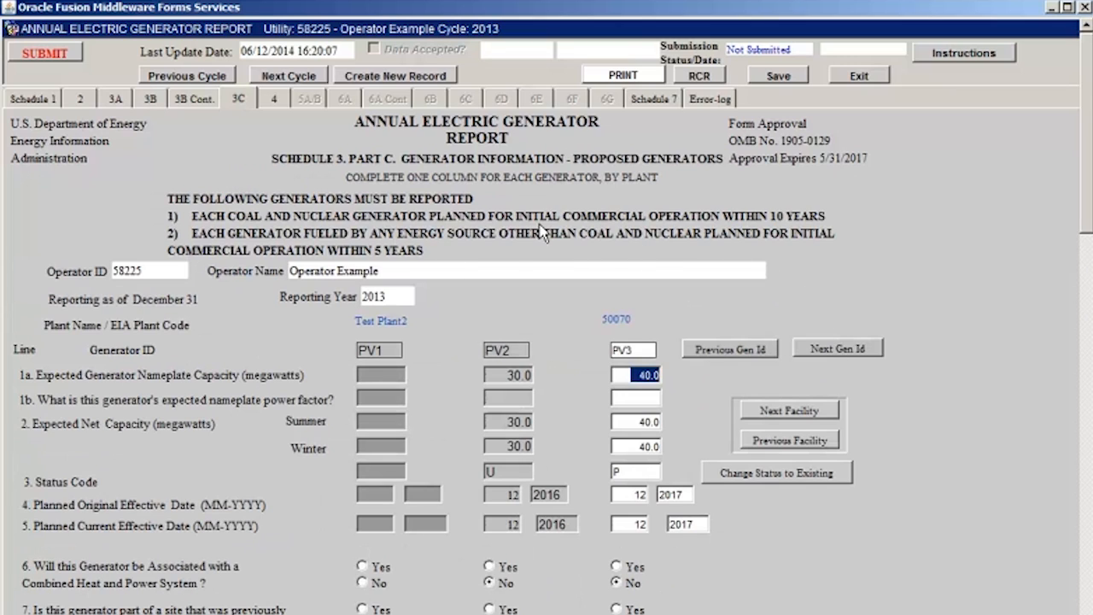
Step: Return to the existing generators in Schedule 3B and step back through them to HY1
left_click(155, 99)
left_click(708, 271)
left_click(711, 274)
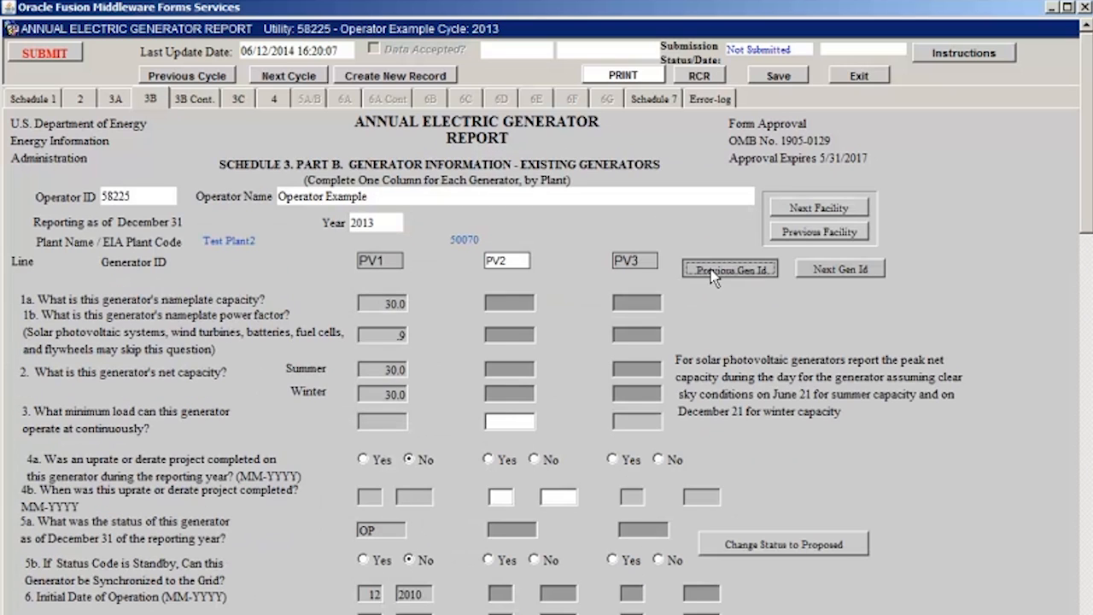
left_click(713, 272)
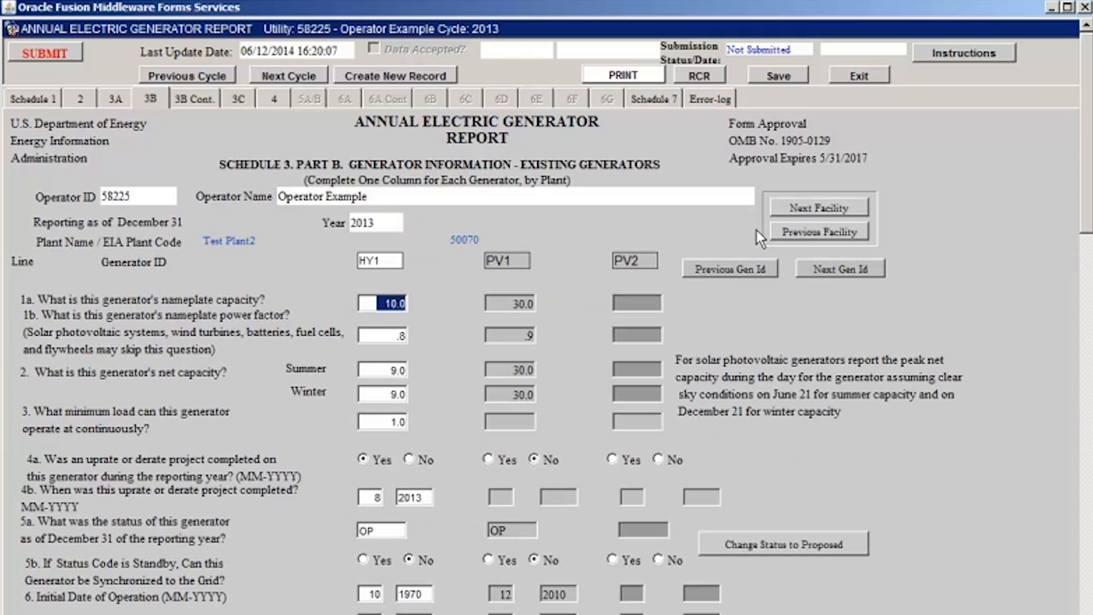
Step: View the generators of the next facility, Test Plant, in Schedule 3B and return to Test Plant2
left_click(794, 212)
left_click(796, 232)
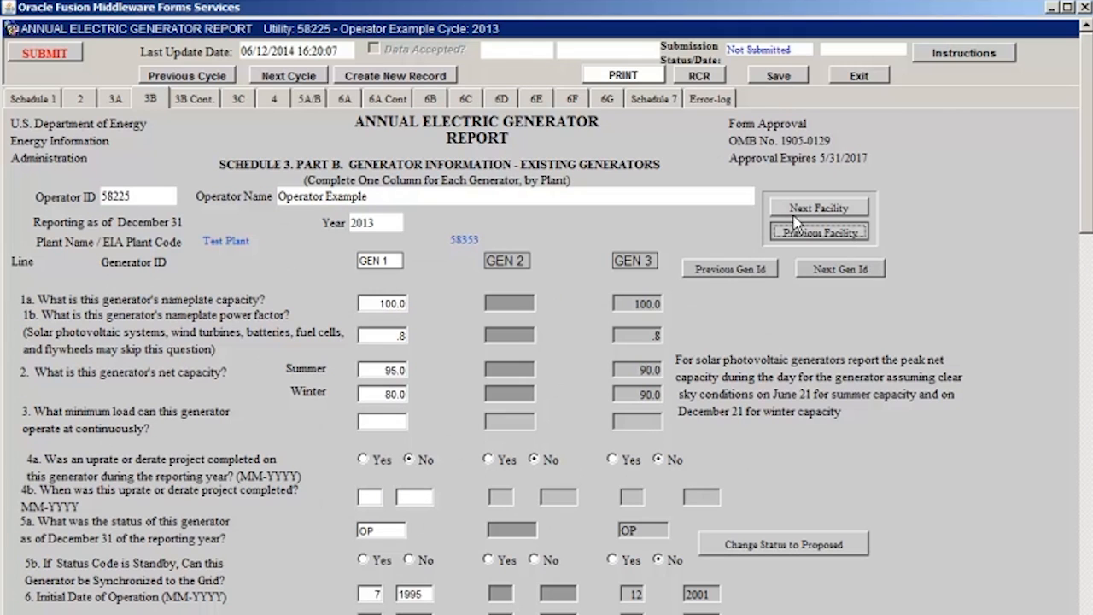
left_click(796, 233)
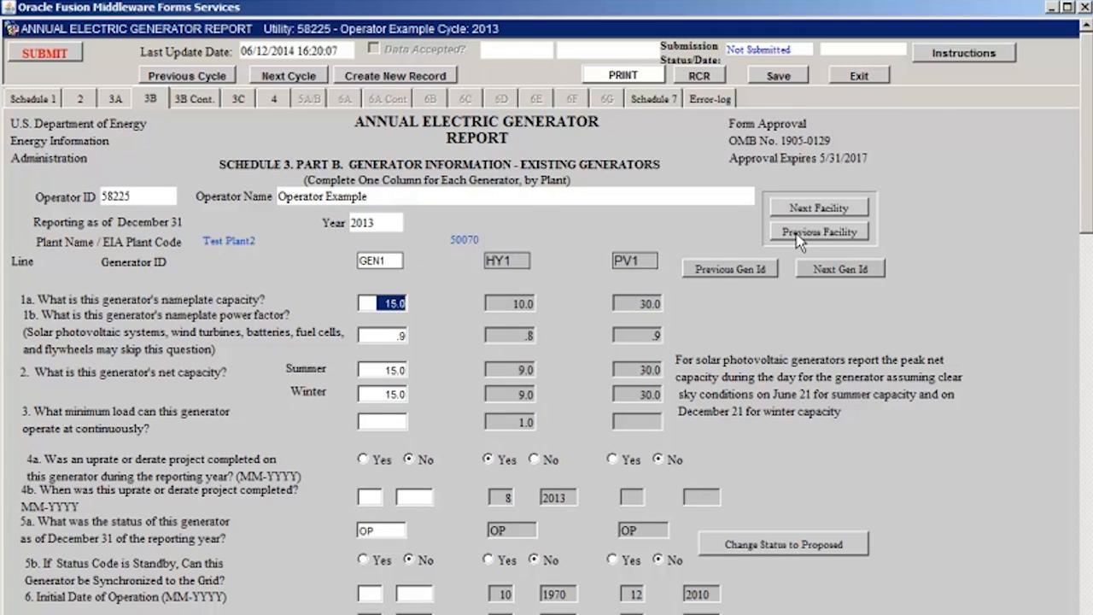
Step: Add a generator with ID PV4 to Test Plant2 in Schedule 3A and remove that record
left_click(119, 100)
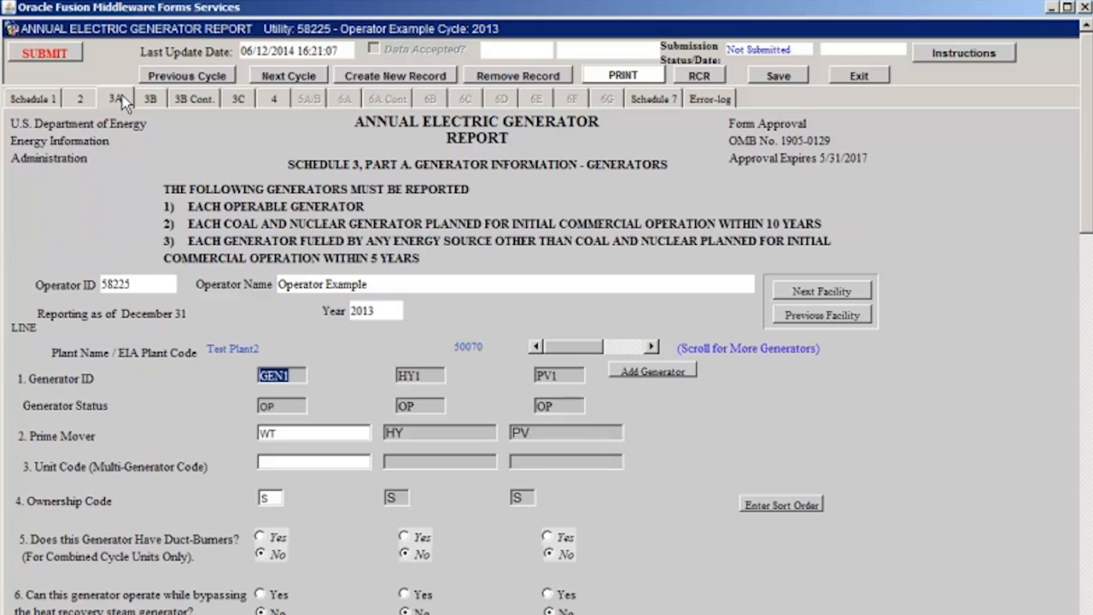
left_click(687, 373)
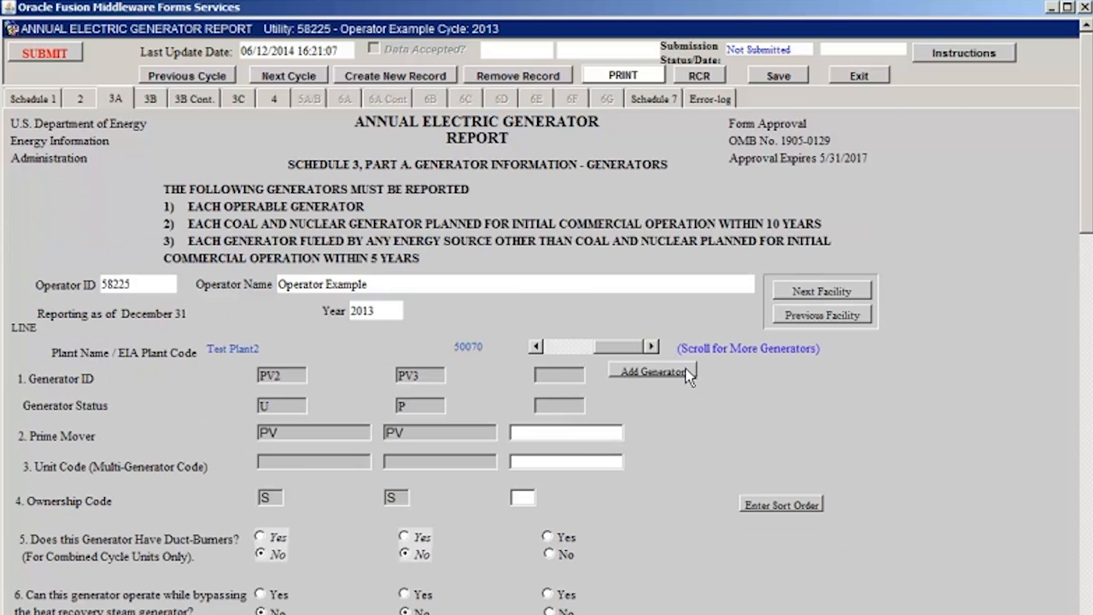
type("PV4")
left_click(518, 77)
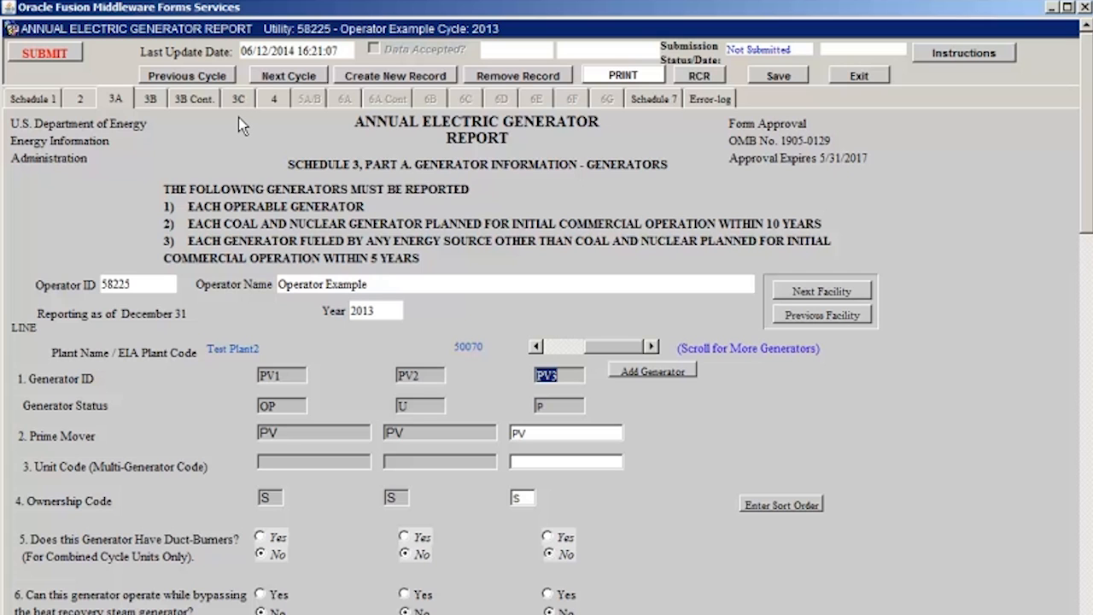
Step: View the existing status codes available for generator PV1 in Schedule 3B and leave the list without choosing one
left_click(155, 98)
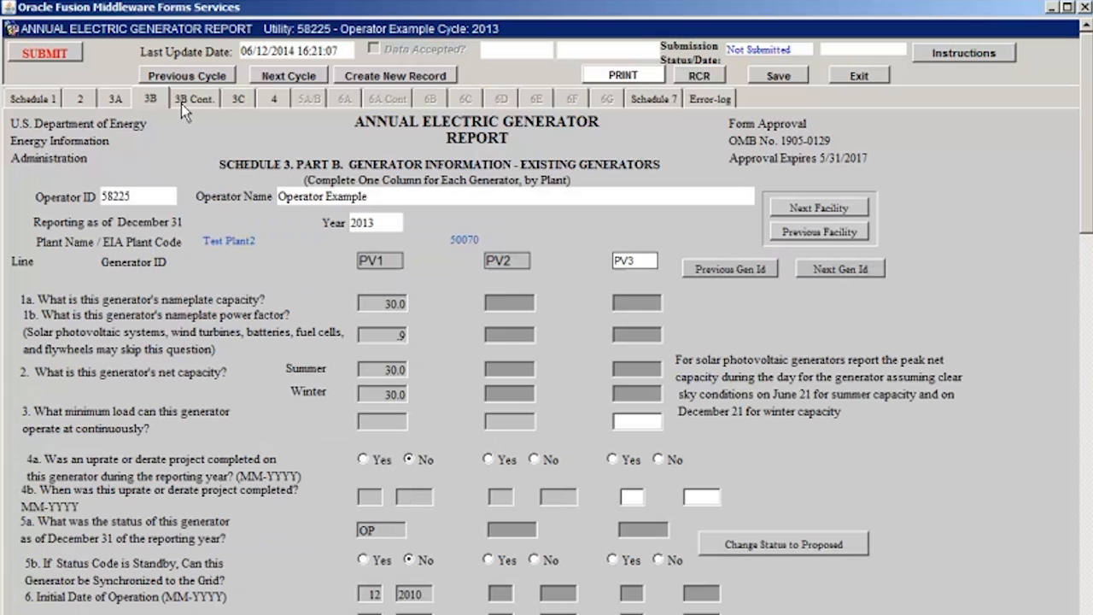
double_click(387, 537)
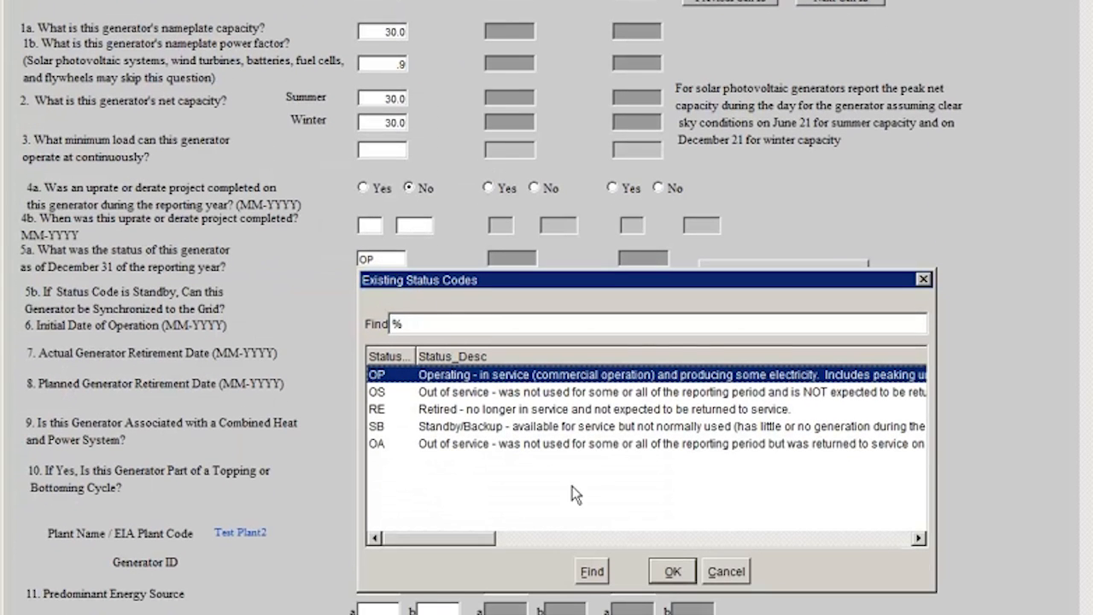
left_click(726, 571)
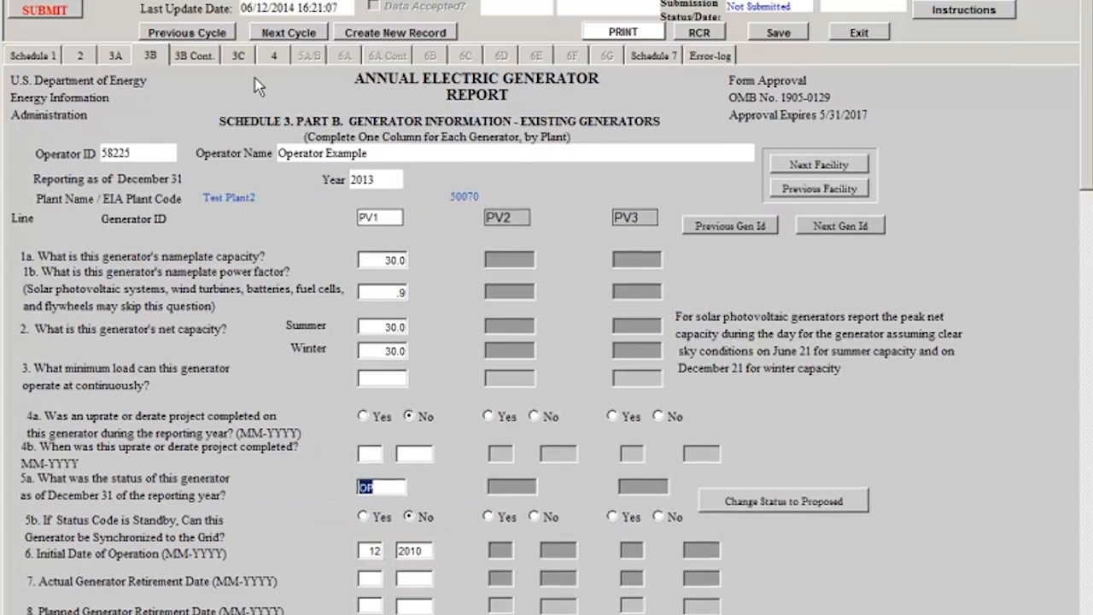
Step: Review the proposed generators in Schedule 3C, save the report, and open the ownership information in Schedule 4
left_click(246, 101)
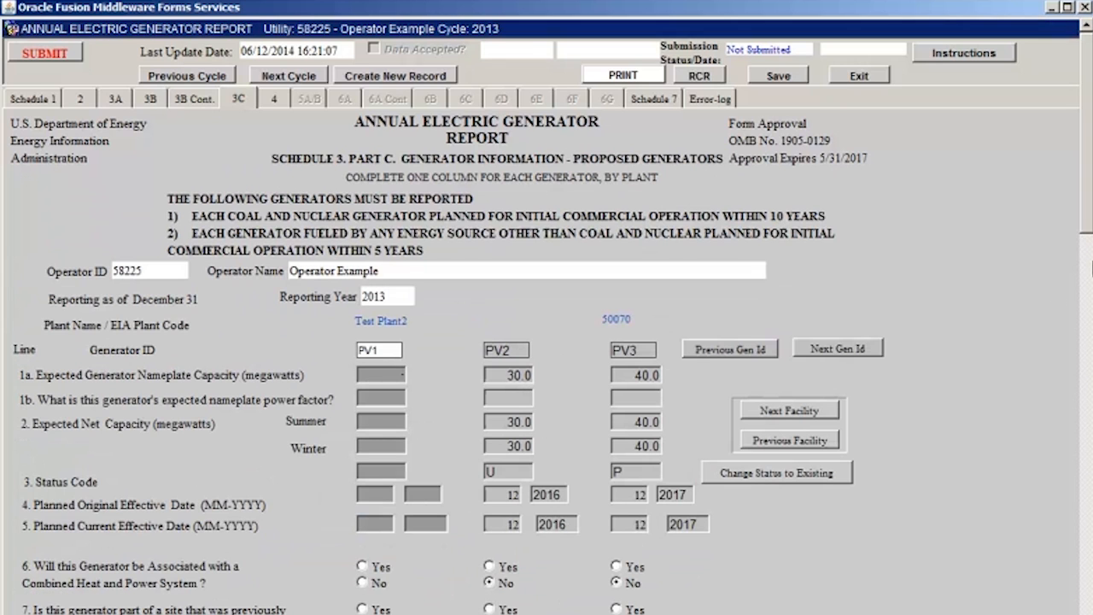
left_click_drag(1089, 220, 1089, 60)
left_click(784, 81)
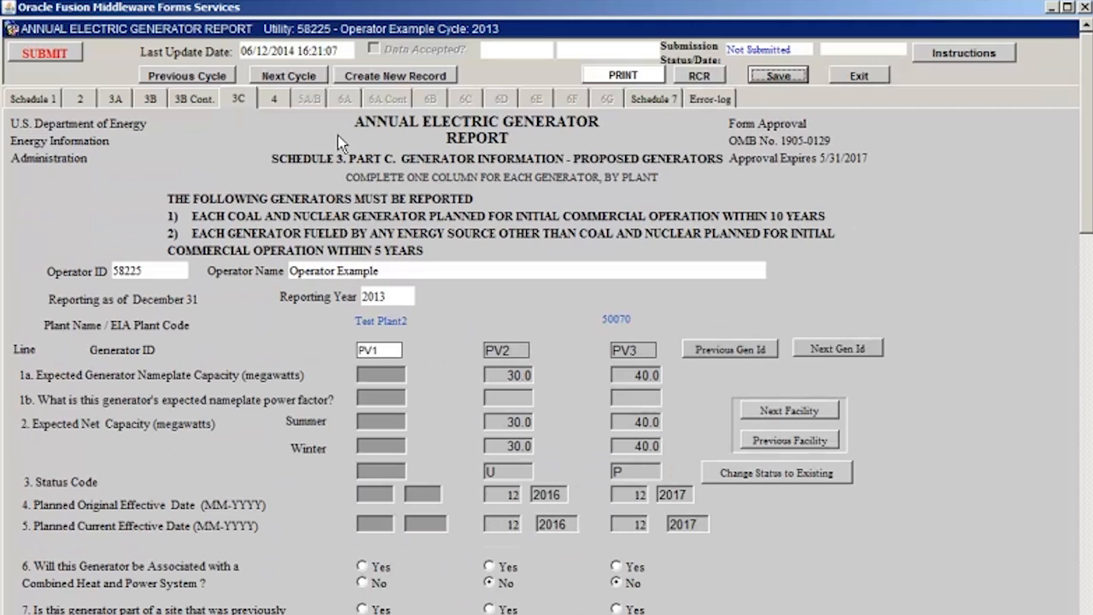
left_click(275, 101)
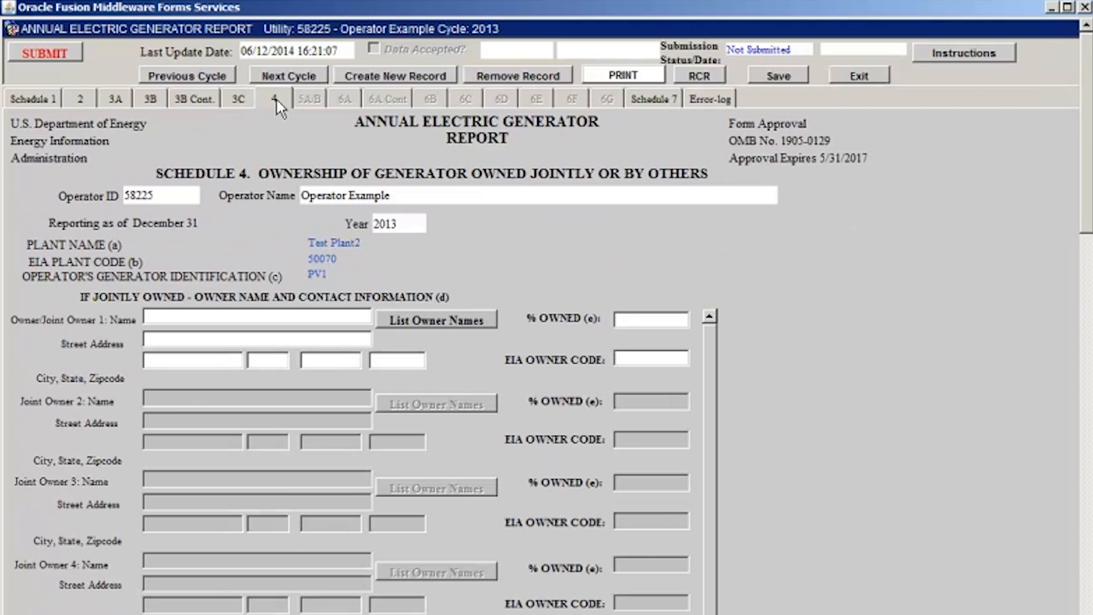
Step: Switch Schedule 3A to Test Plant and view the ownership types for GEN 4, leaving the list without choosing one
left_click(115, 99)
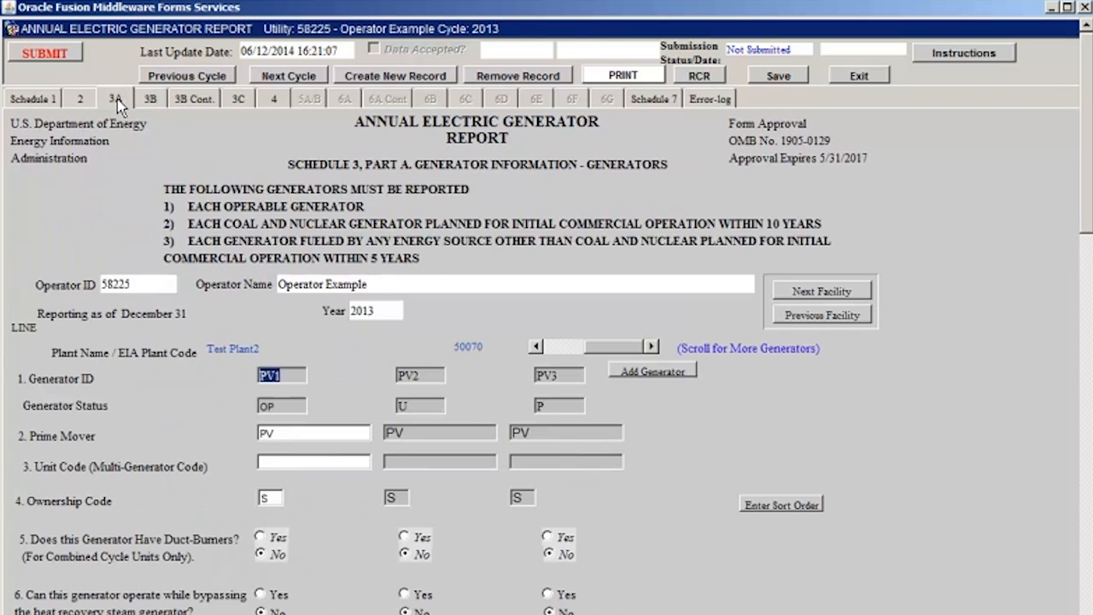
left_click(536, 347)
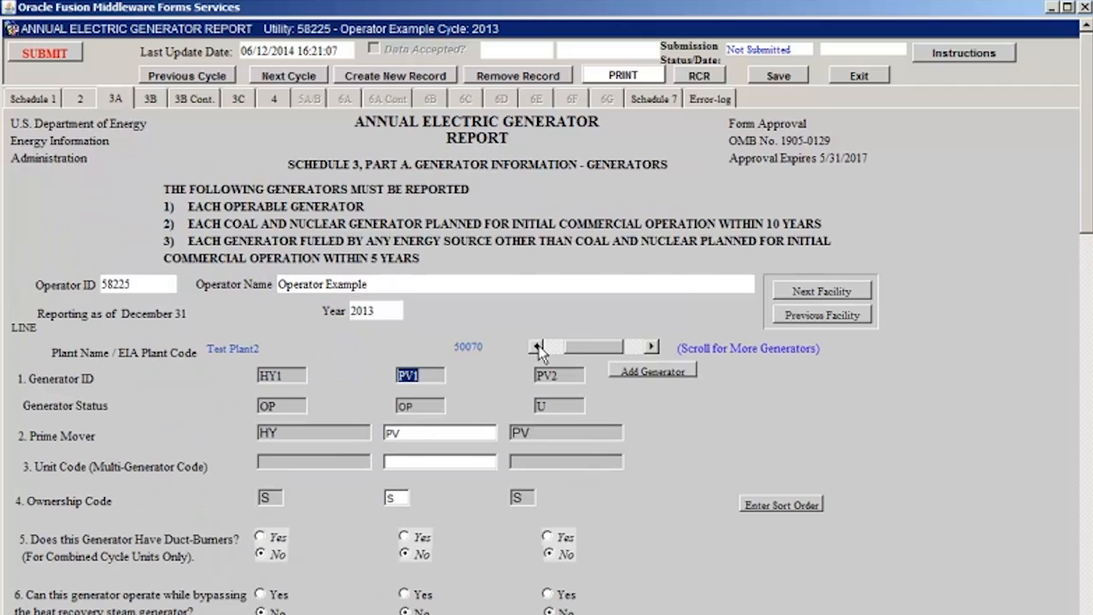
left_click(536, 347)
left_click(798, 317)
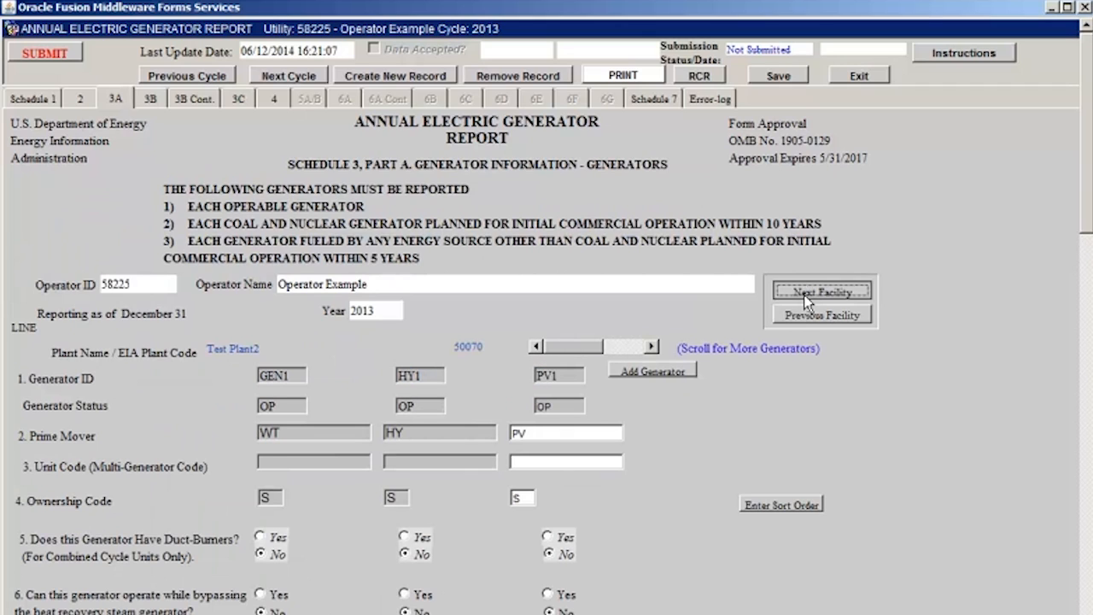
left_click(654, 347)
double_click(523, 500)
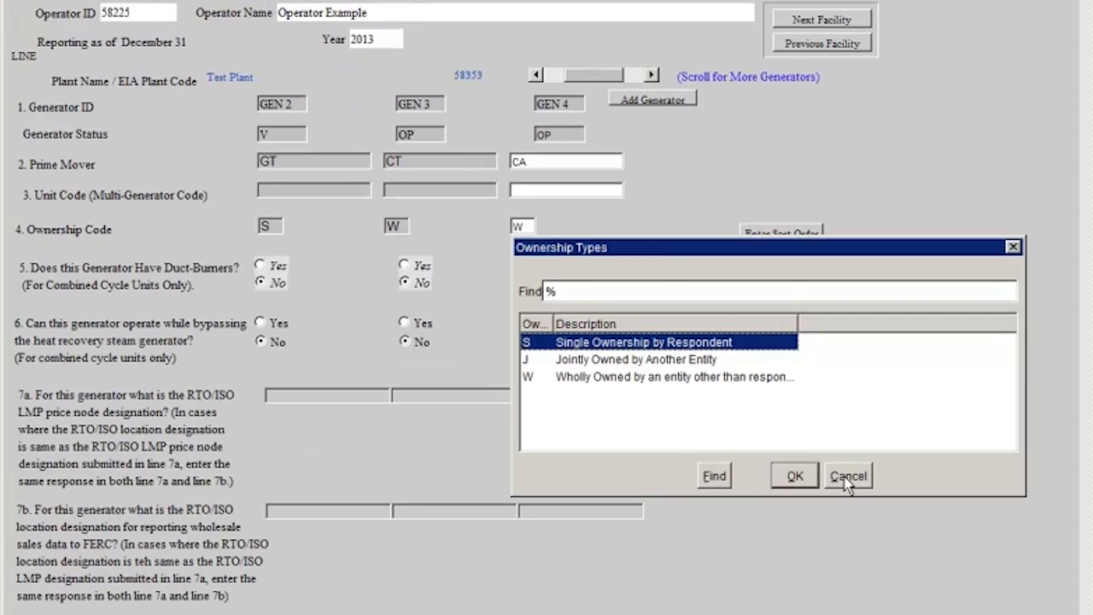
left_click(846, 479)
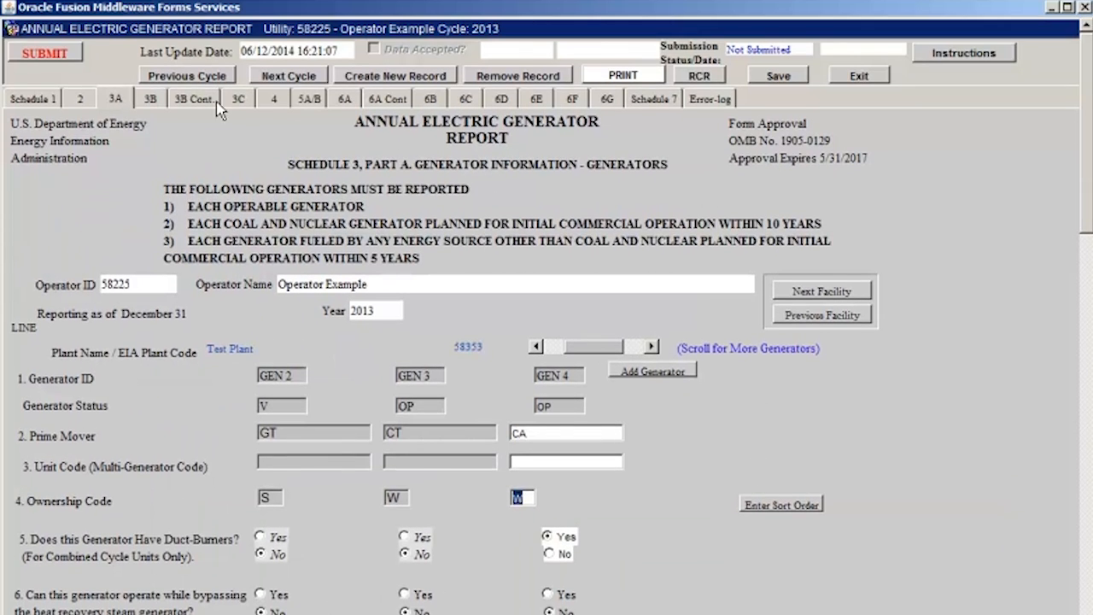
Step: View the list of owner utilities for Joint Owner 1 of GEN 4 in Schedule 4 and leave it without choosing one
left_click(260, 100)
left_click(493, 319)
left_click(550, 312)
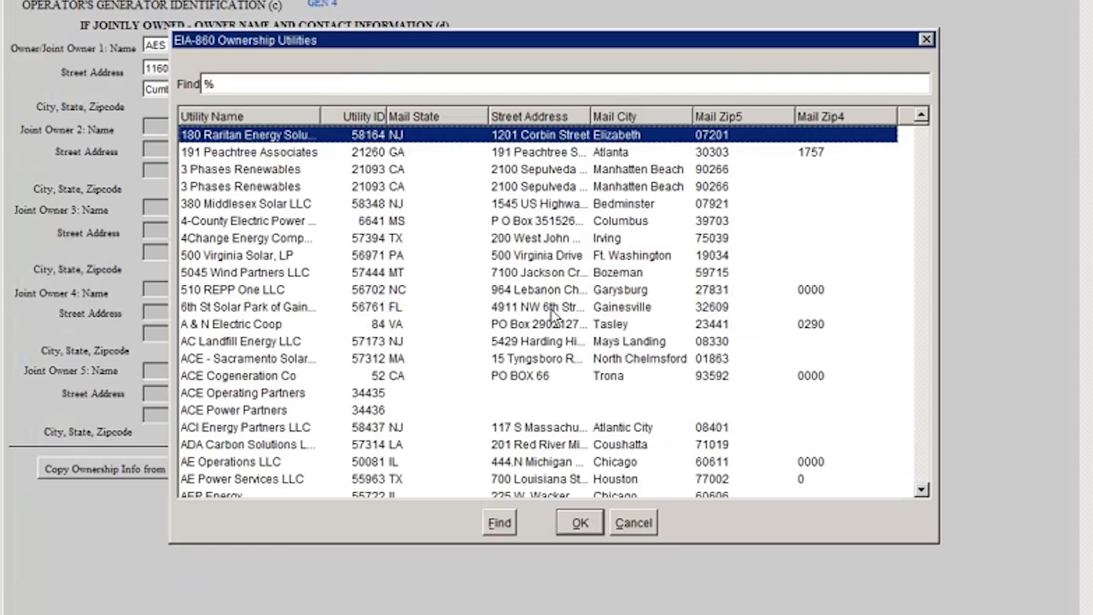
left_click(633, 522)
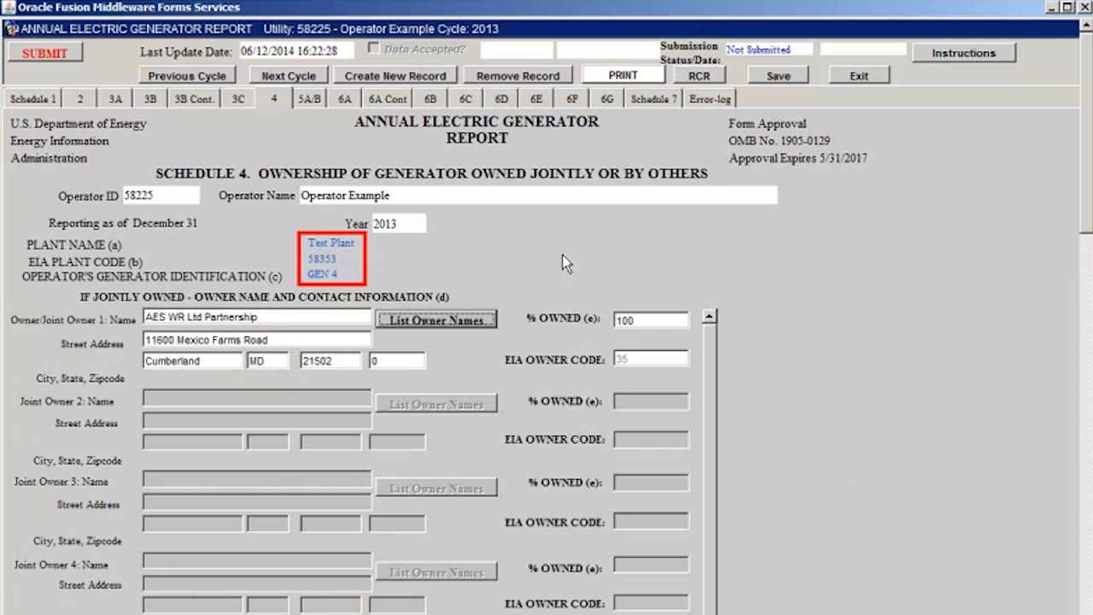
Step: Review the generator construction costs in Schedule 5A/B and look through the boiler records of Test Plant in Schedule 6A
left_click(318, 100)
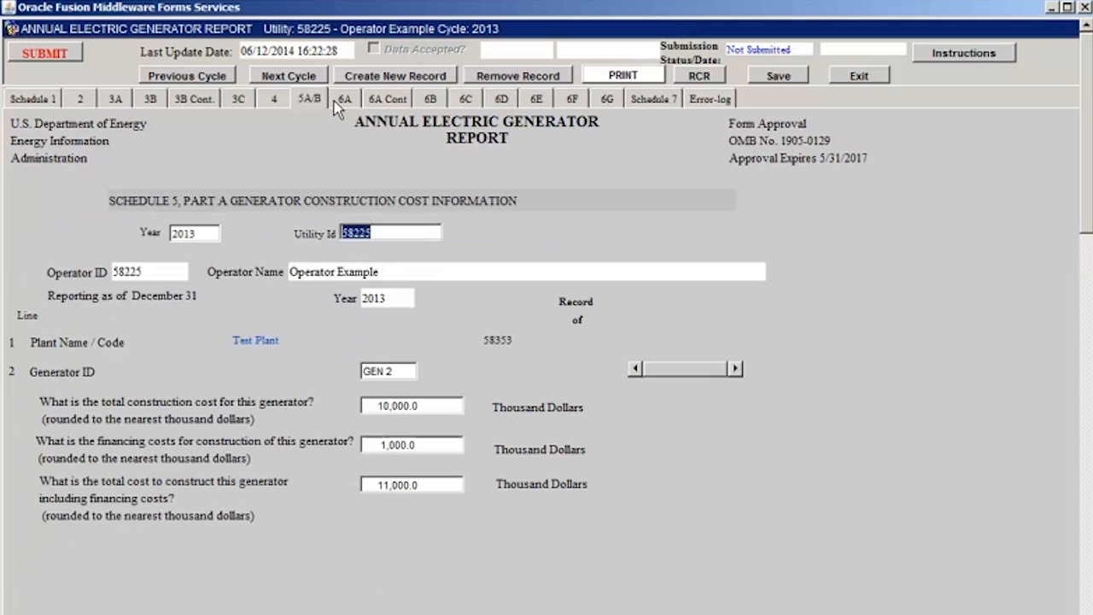
left_click(342, 99)
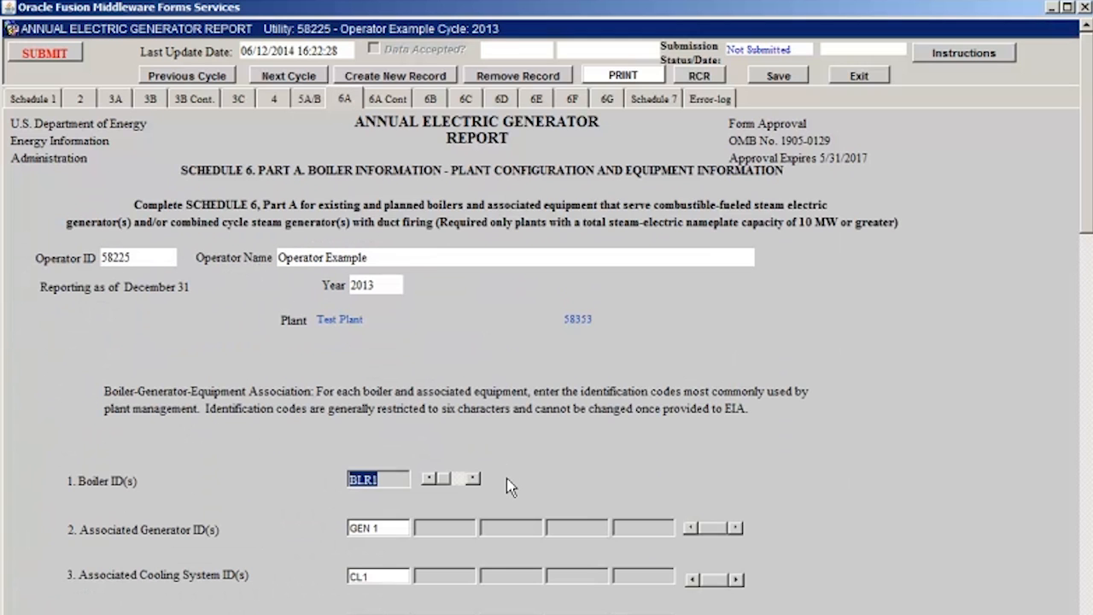
left_click(475, 479)
left_click(430, 480)
left_click(473, 480)
Step: Add a boiler record with ID BLR3 to Test Plant in Schedule 6A and remove that record
left_click(429, 76)
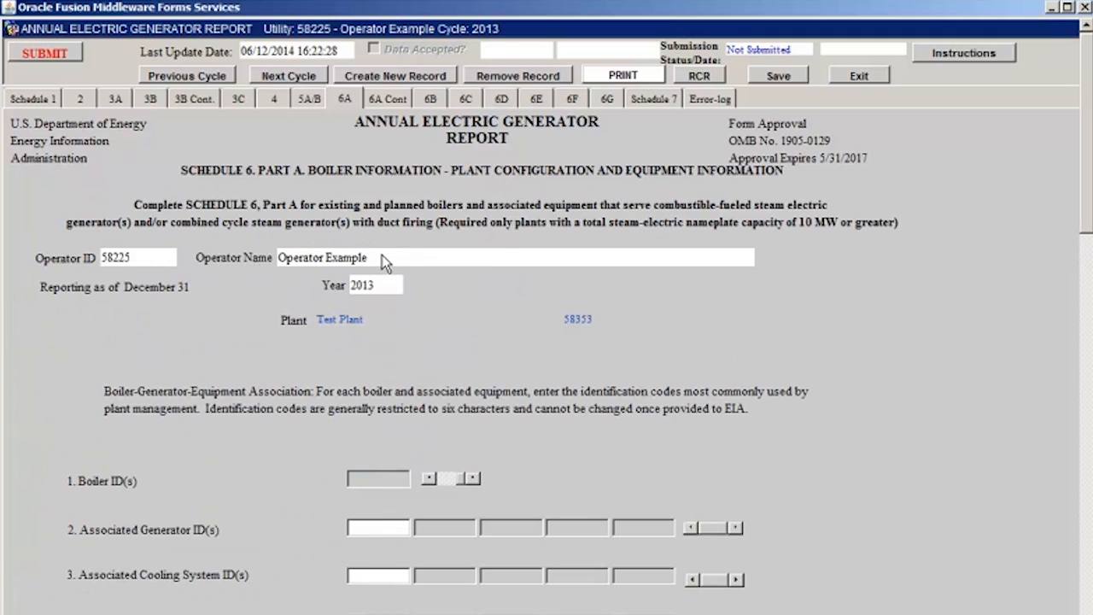
type("BLR3")
left_click(508, 77)
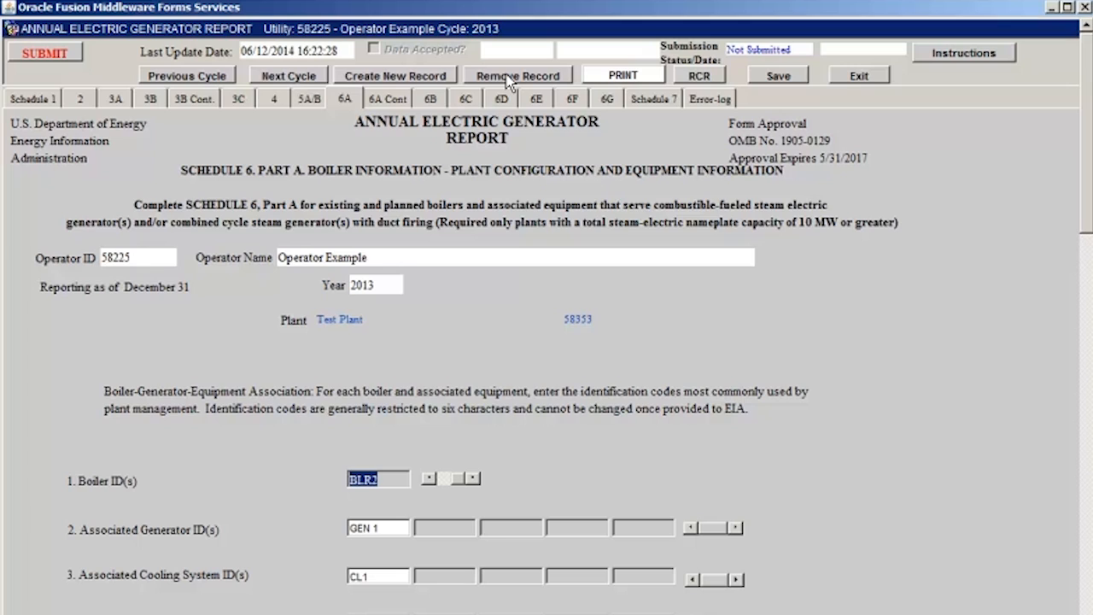
Step: Associate cooling system CL2 with boiler BLR2 in Schedule 6A and view its cooling system record in Schedule 6D
left_click(435, 576)
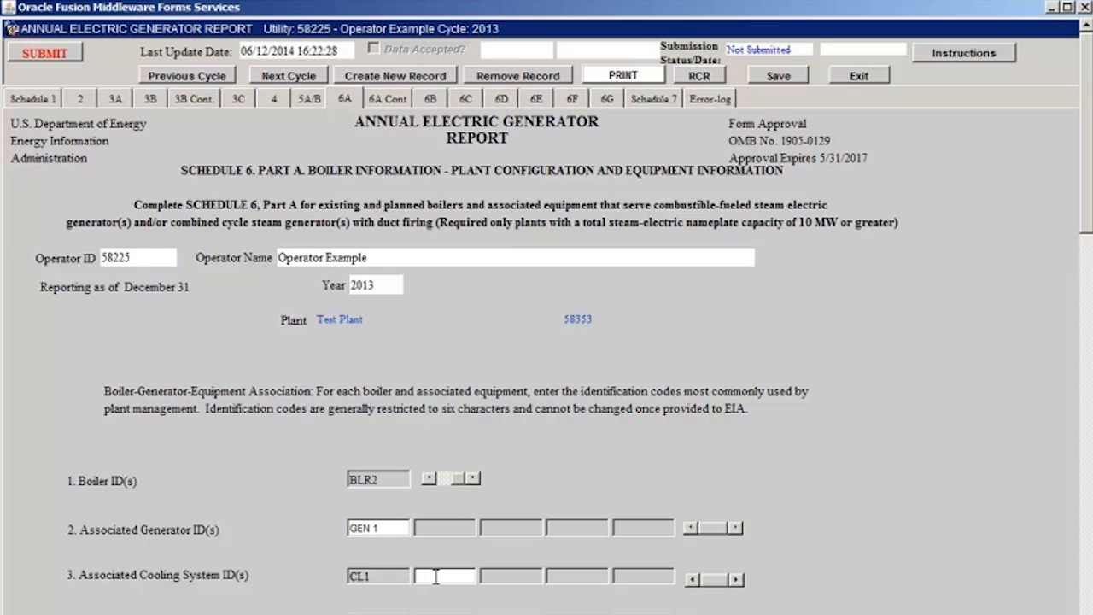
type("CL2")
left_click(501, 99)
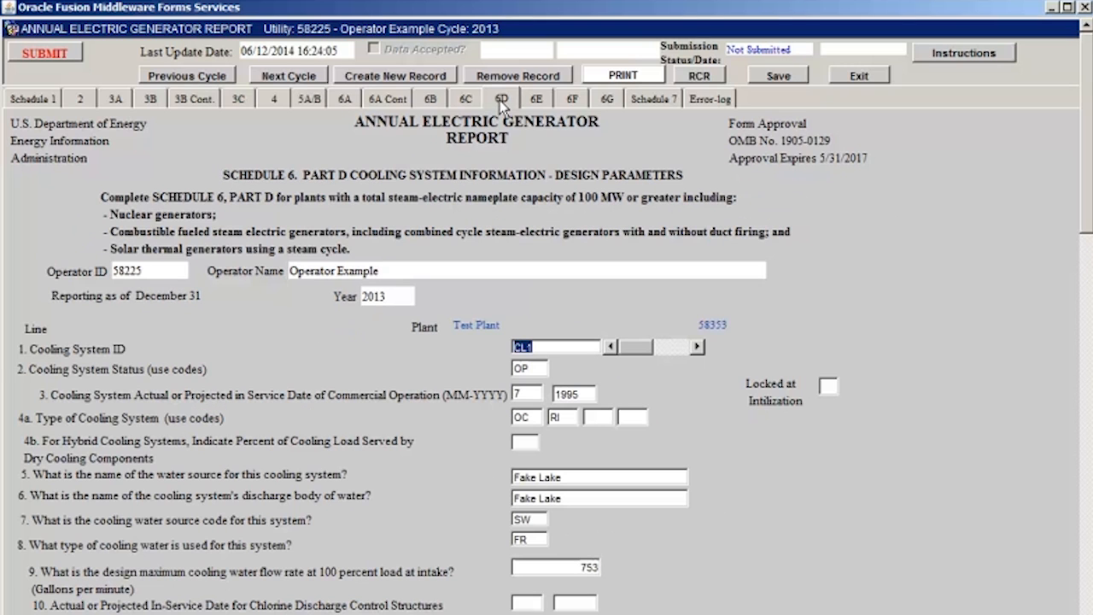
left_click(696, 349)
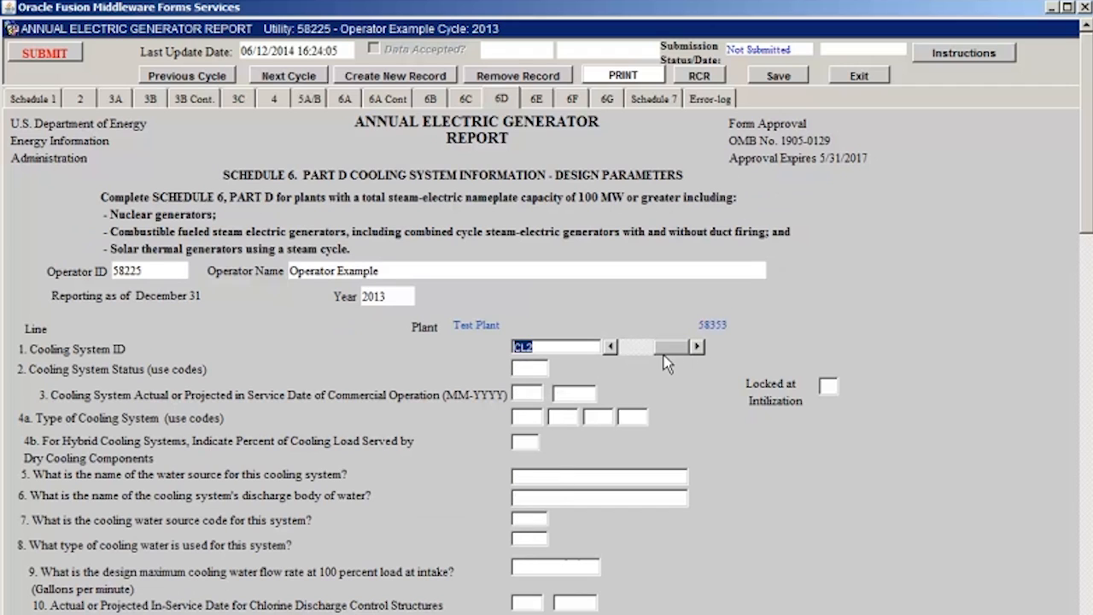
left_click(608, 350)
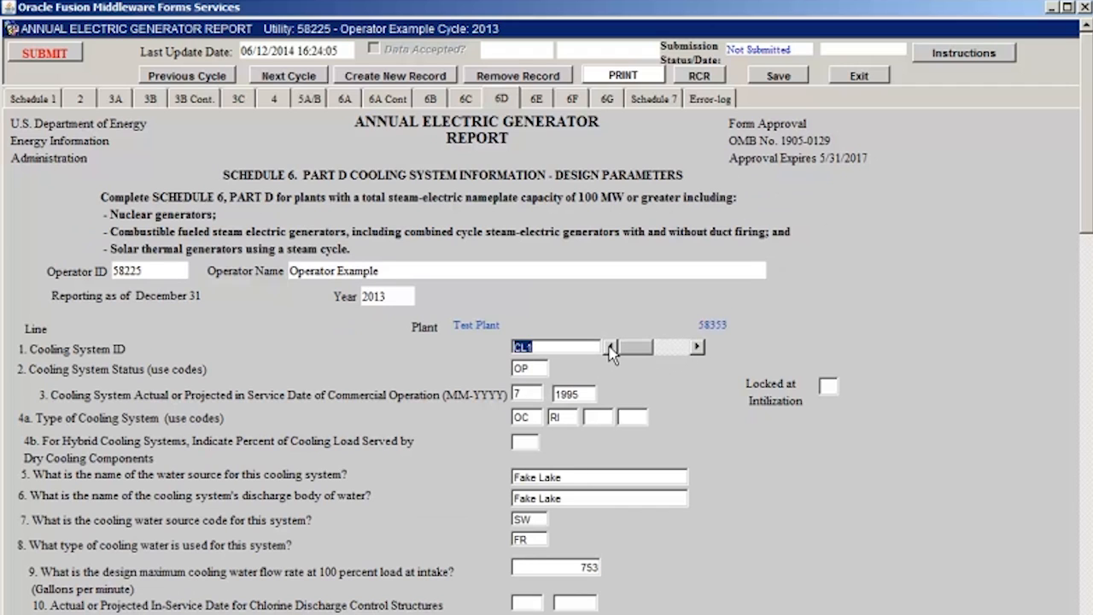
Step: Remove the associated cooling system CL2 from boiler BLR2 in Schedule 6A
left_click(355, 100)
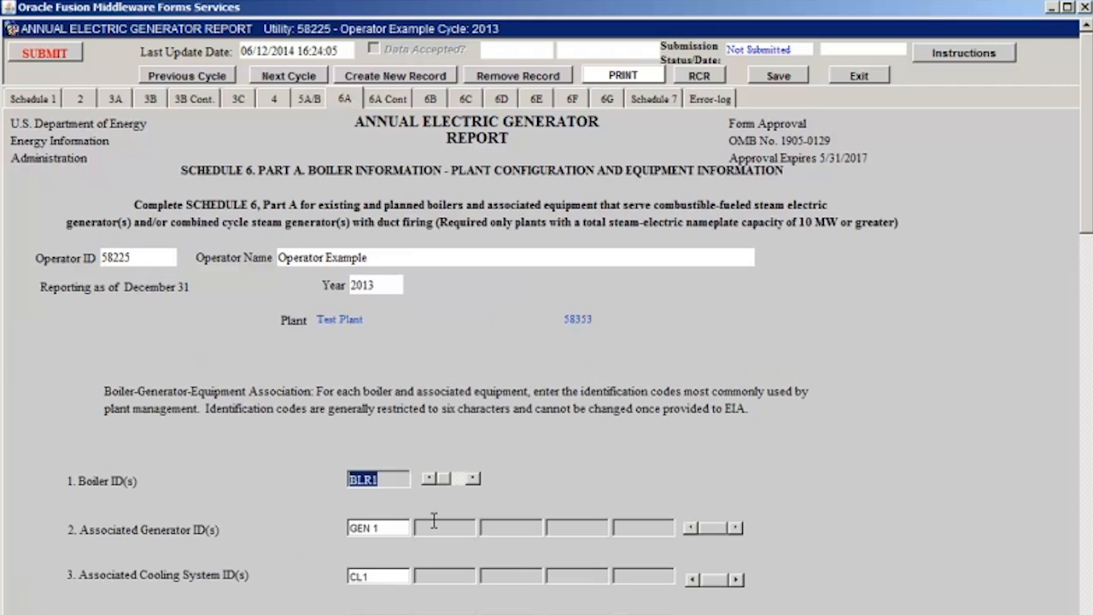
left_click(472, 479)
left_click(447, 574)
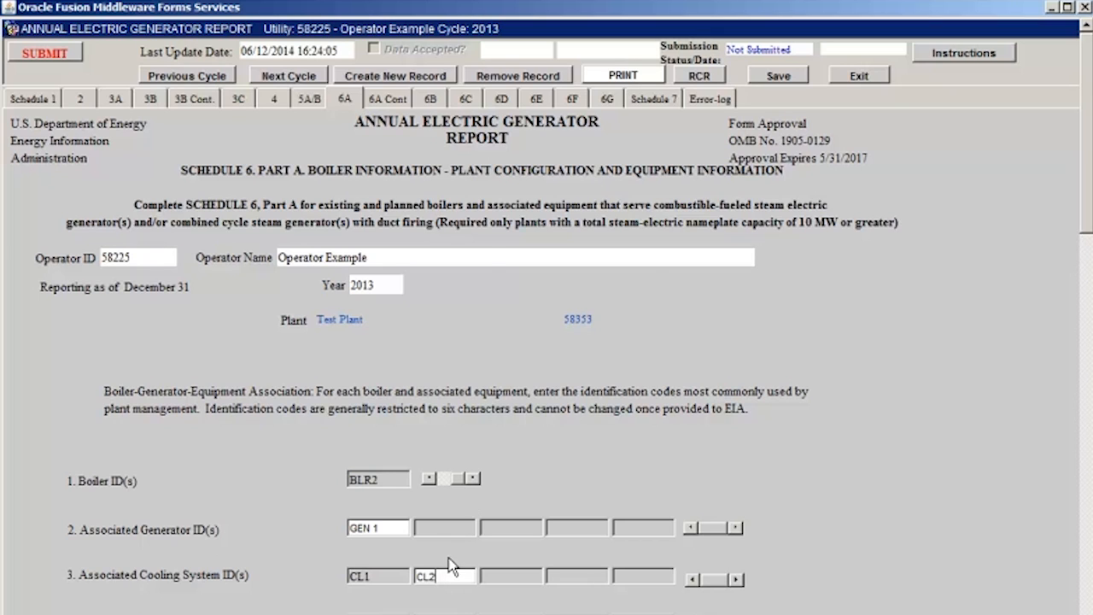
left_click(481, 76)
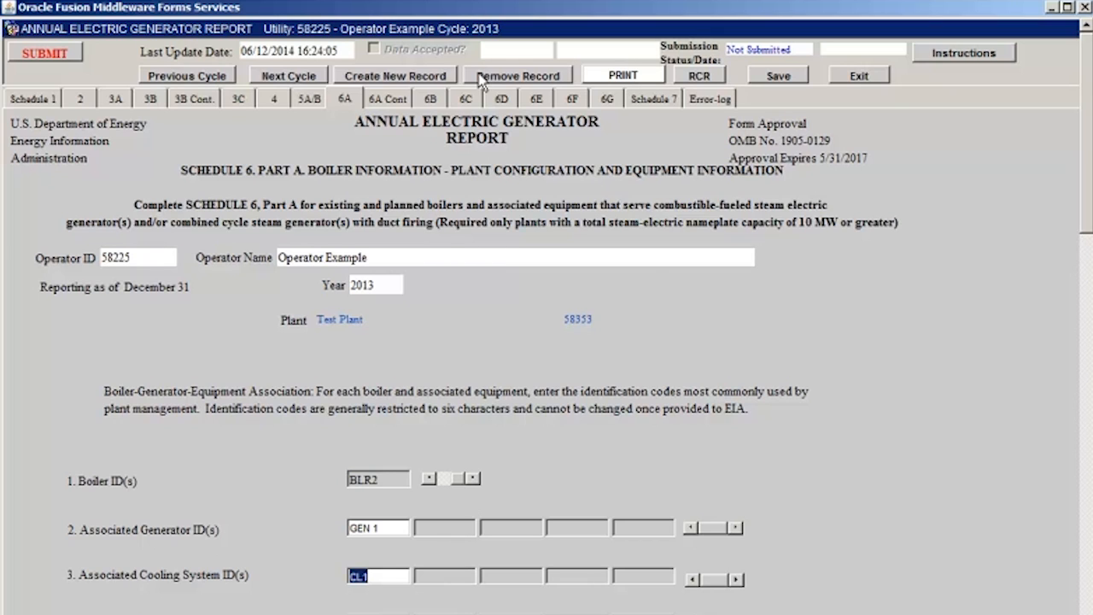
Step: Review the emissions control equipment in Schedule 6A Cont and the boiler information for Test Plant in Schedules 6B and 6C
left_click(398, 99)
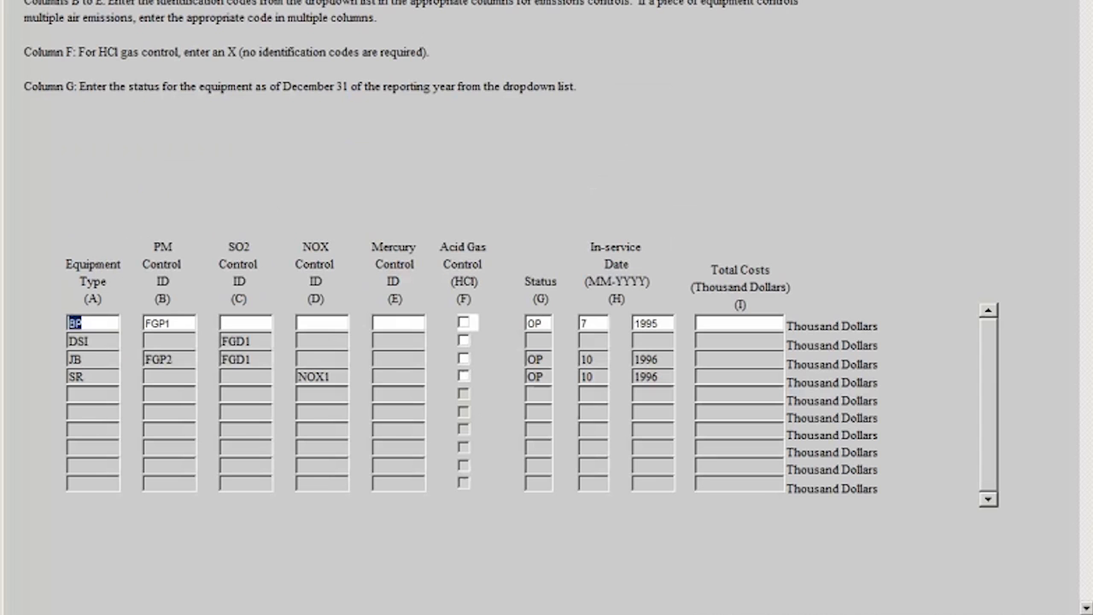
scroll(546, 307, "up", 3)
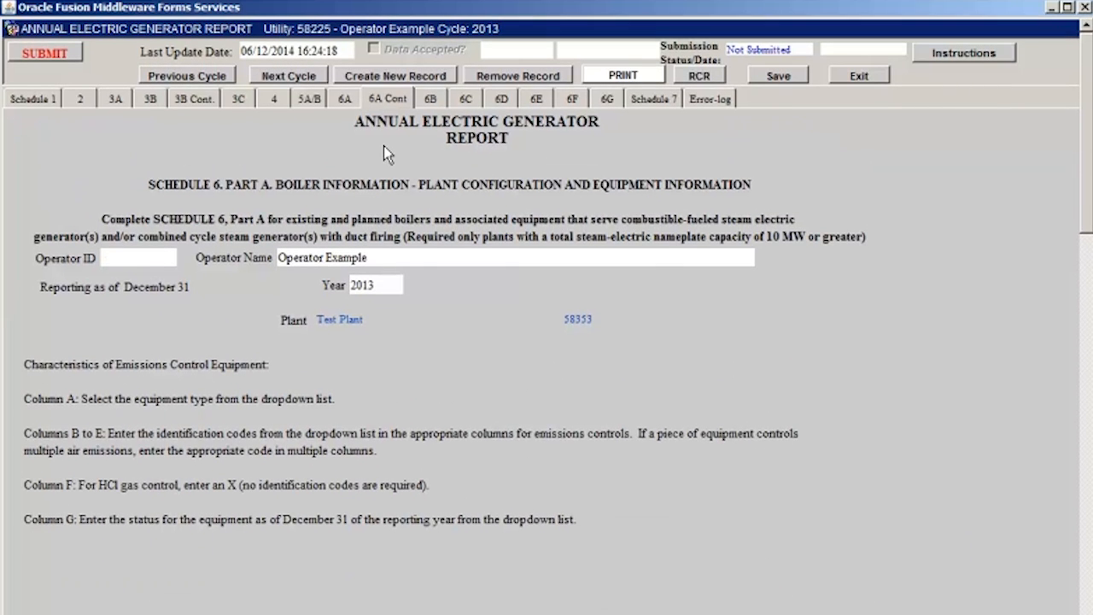
left_click(419, 104)
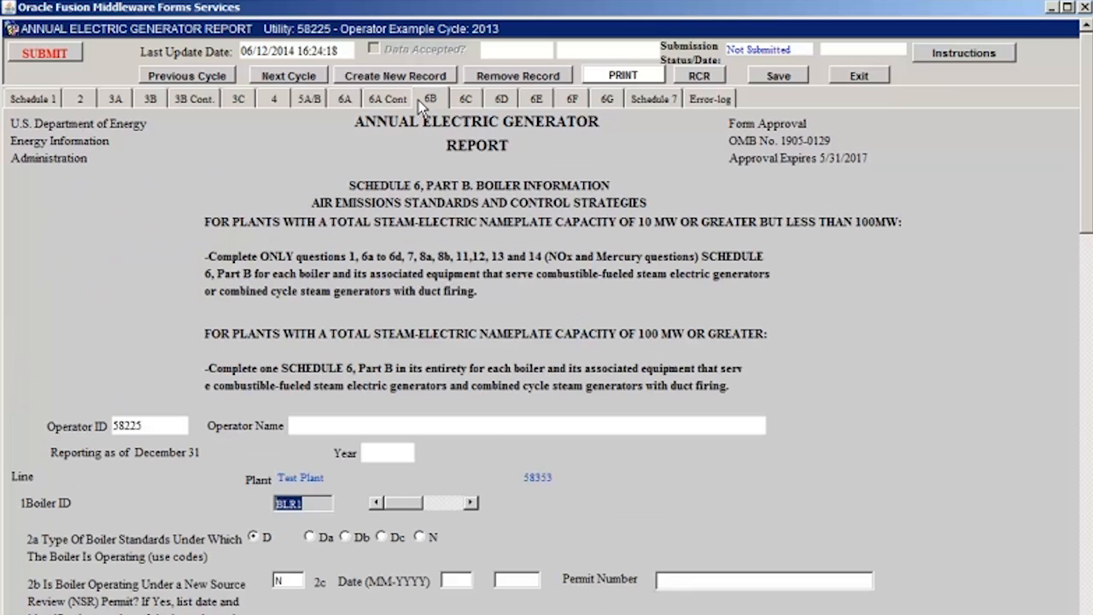
left_click(462, 101)
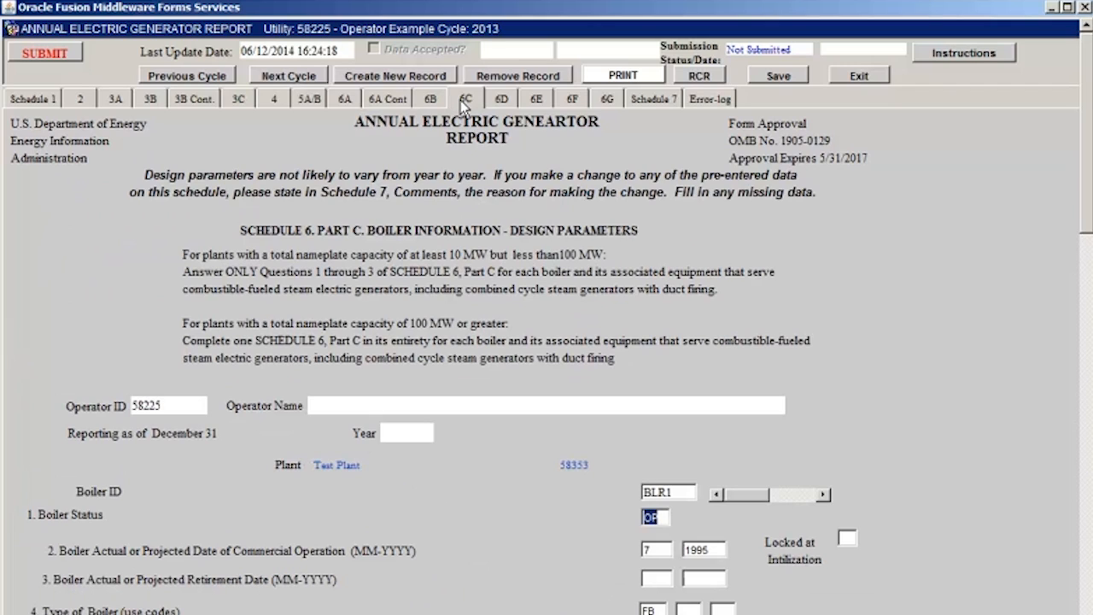
left_click(824, 494)
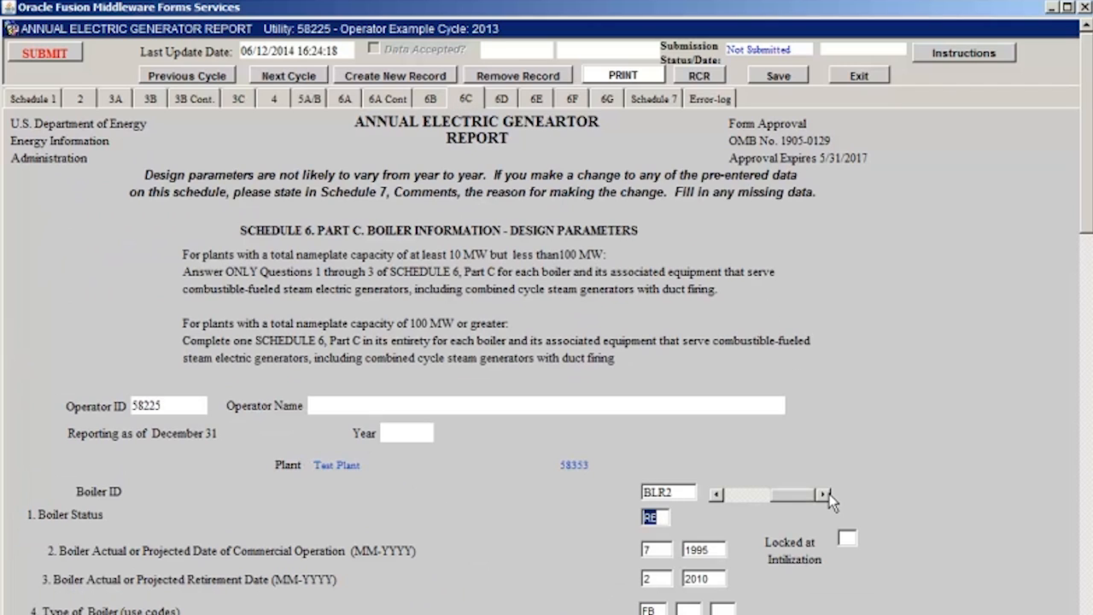
left_click(717, 494)
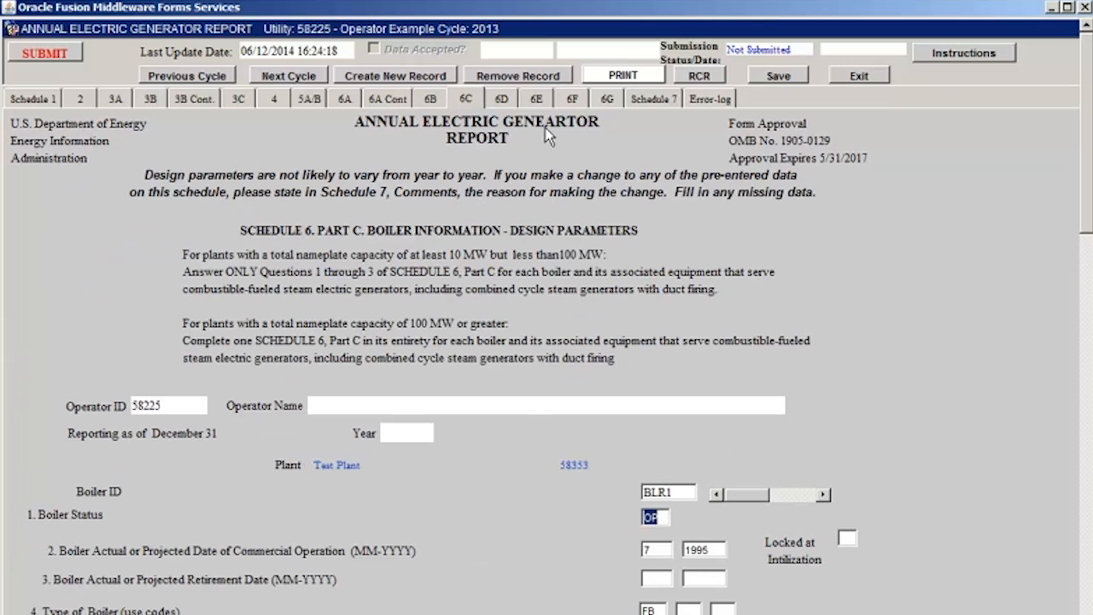
Step: Review the cooling system, flue gas and stack information in Schedules 6D to 6G and open the Schedule 7 comments
left_click(511, 104)
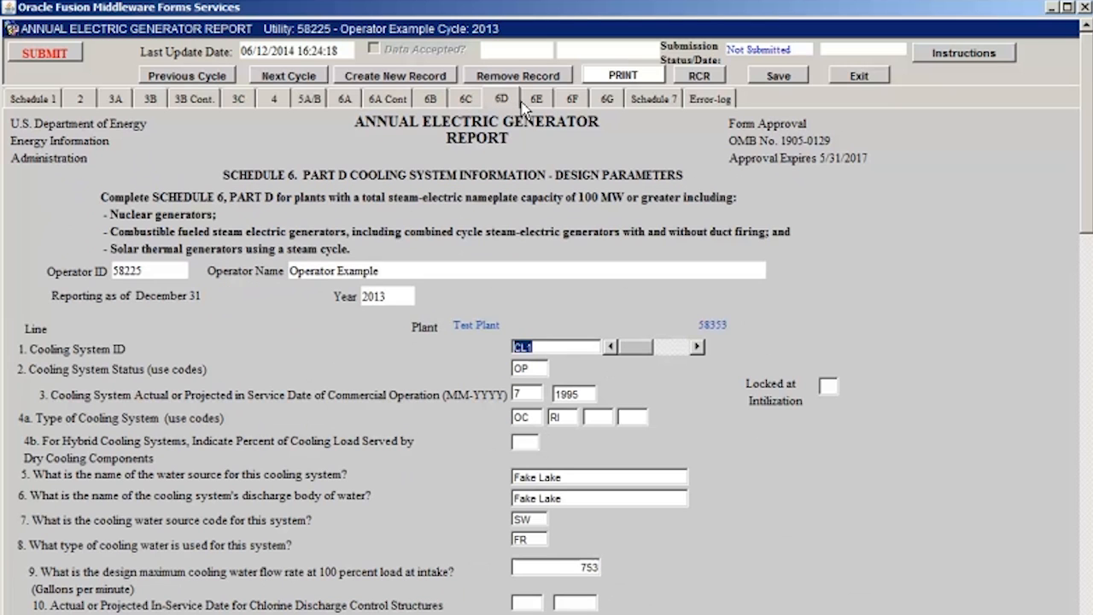
left_click(529, 101)
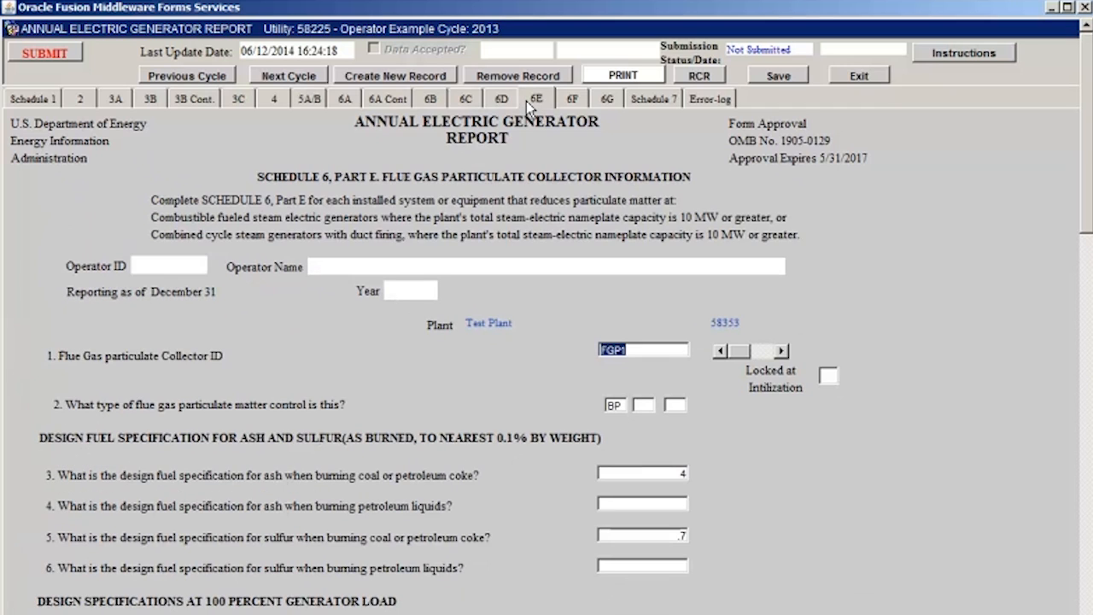
left_click(562, 103)
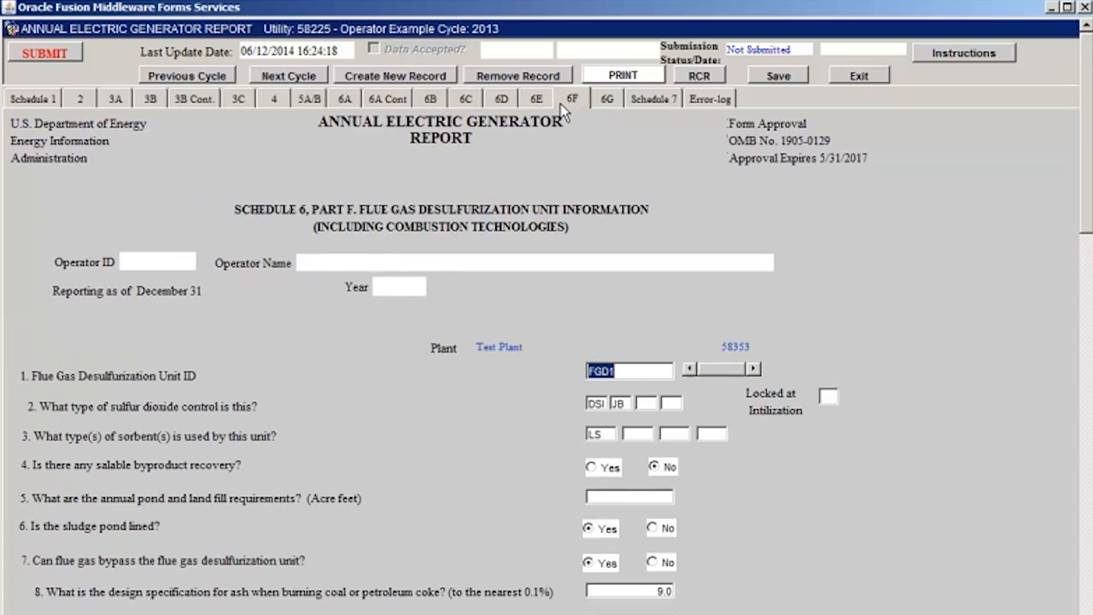
left_click(605, 100)
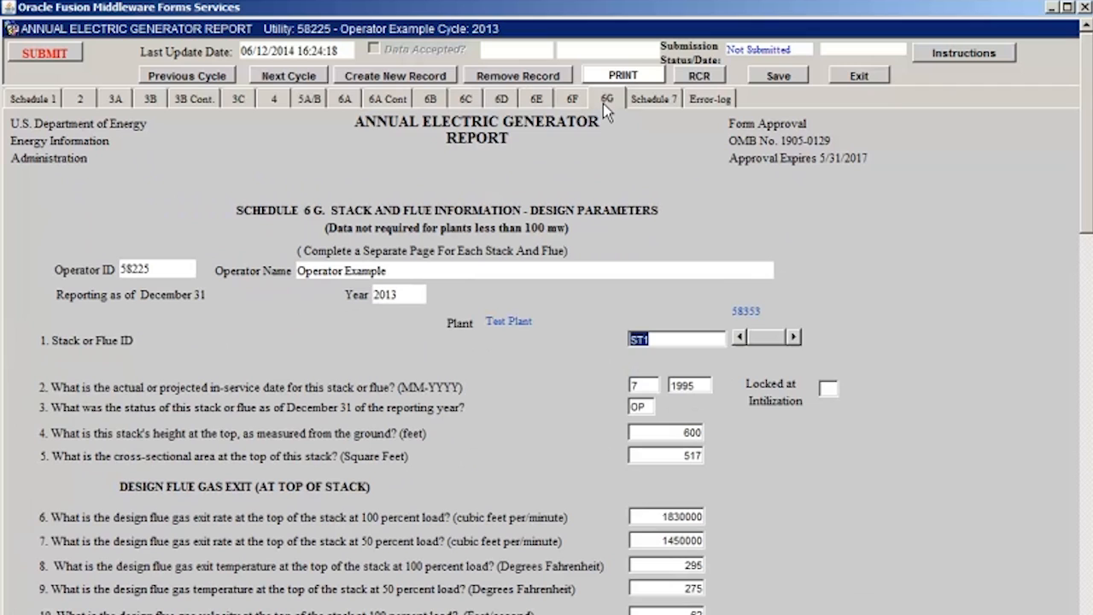
left_click(631, 107)
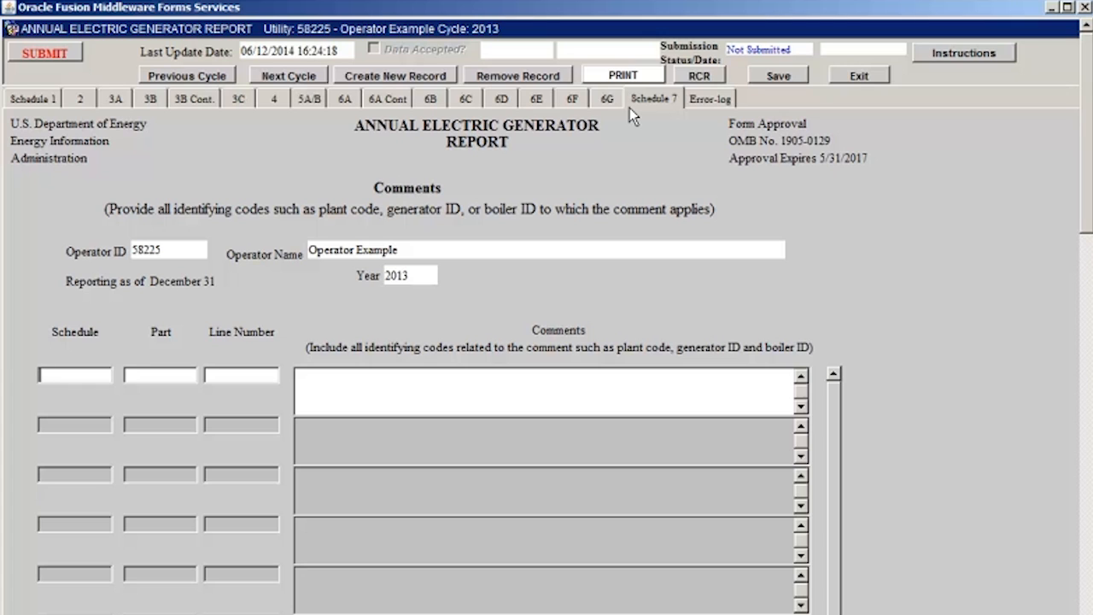
Step: Open the EIA-860 error log, examine its entries by facility, generator and schedule, and return to the start of the list
left_click(699, 108)
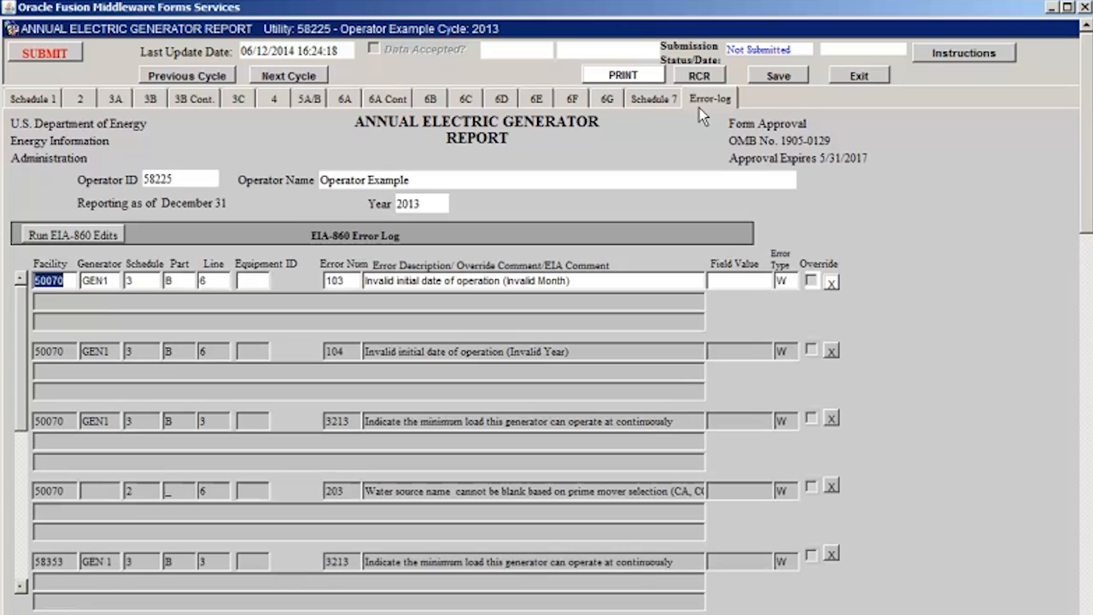
left_click(21, 586)
left_click(20, 586)
left_click(20, 587)
left_click(20, 587)
left_click(21, 587)
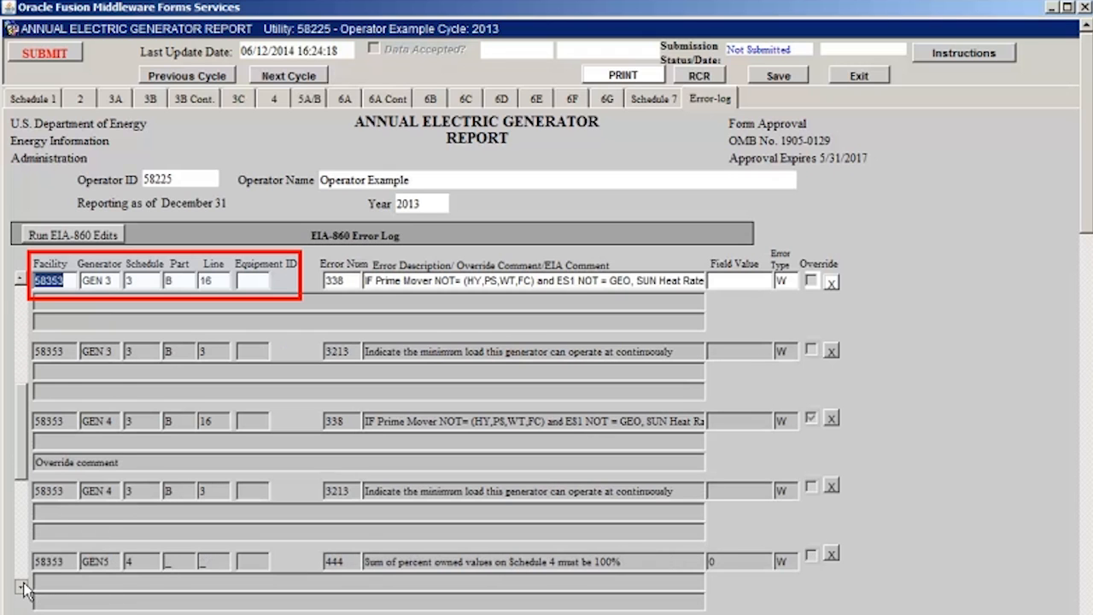
left_click(20, 587)
left_click(21, 586)
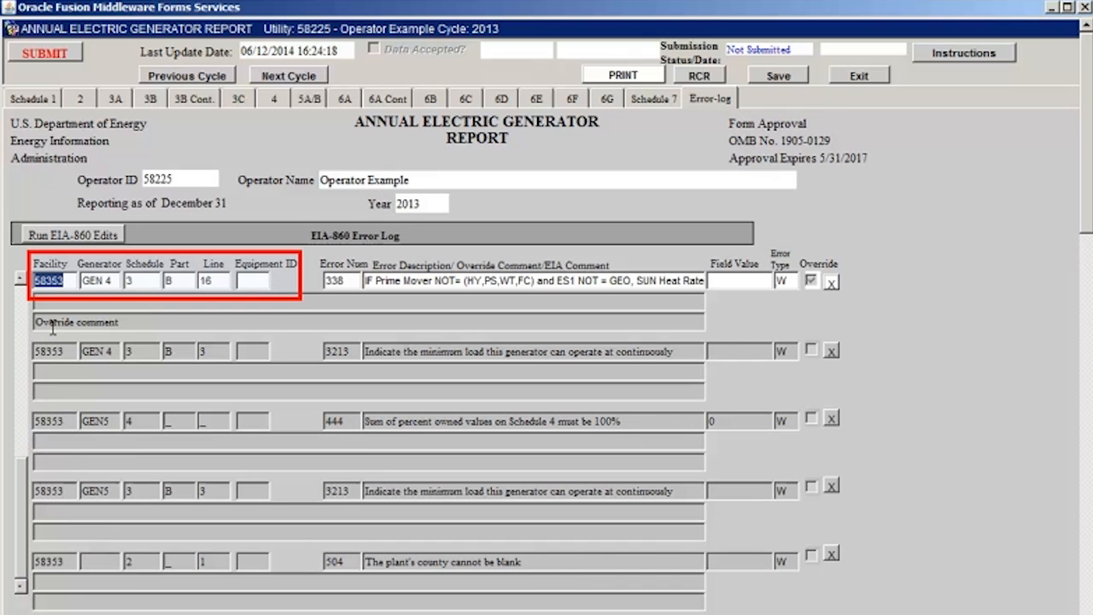
left_click(19, 279)
left_click(20, 279)
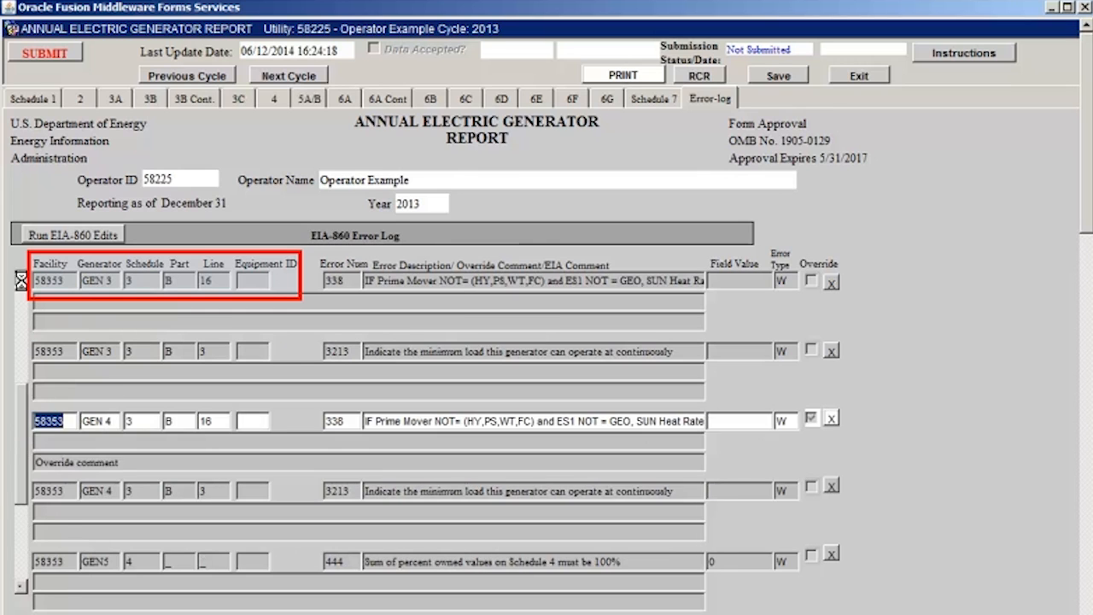
left_click(19, 279)
left_click(20, 279)
left_click(19, 280)
left_click(19, 279)
left_click(19, 280)
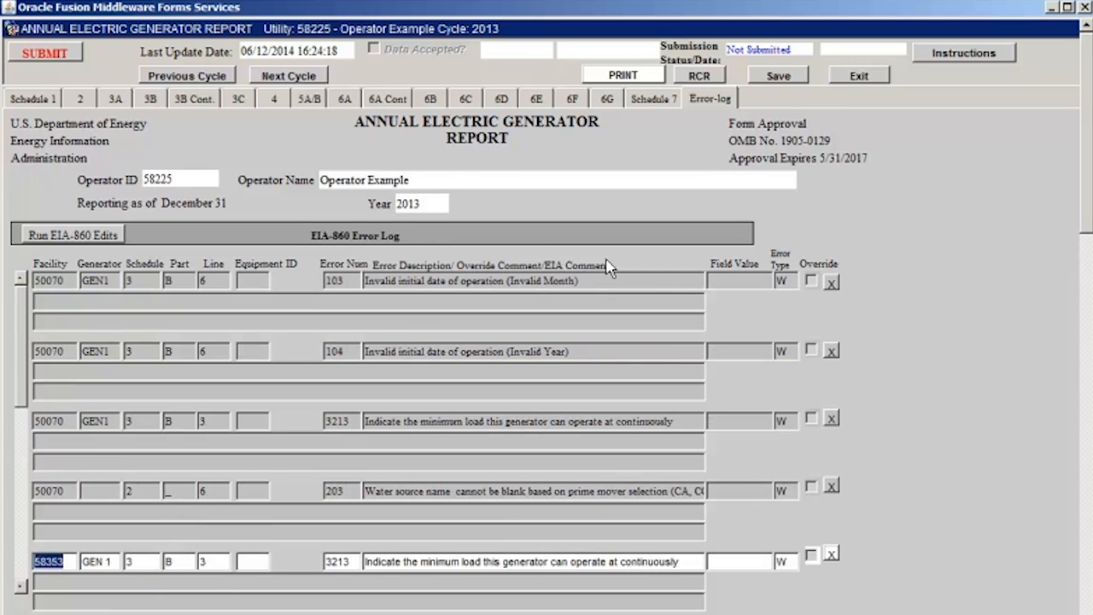
Step: Override error 103 for GEN1 at facility 50070 in the error log with a saved override comment
left_click(830, 287)
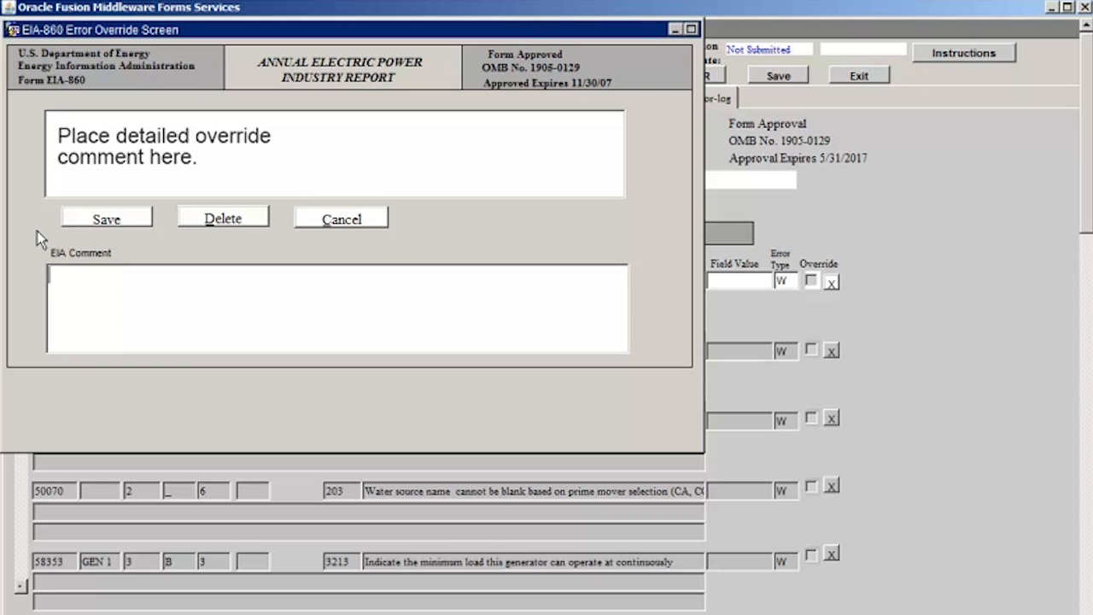
left_click(70, 220)
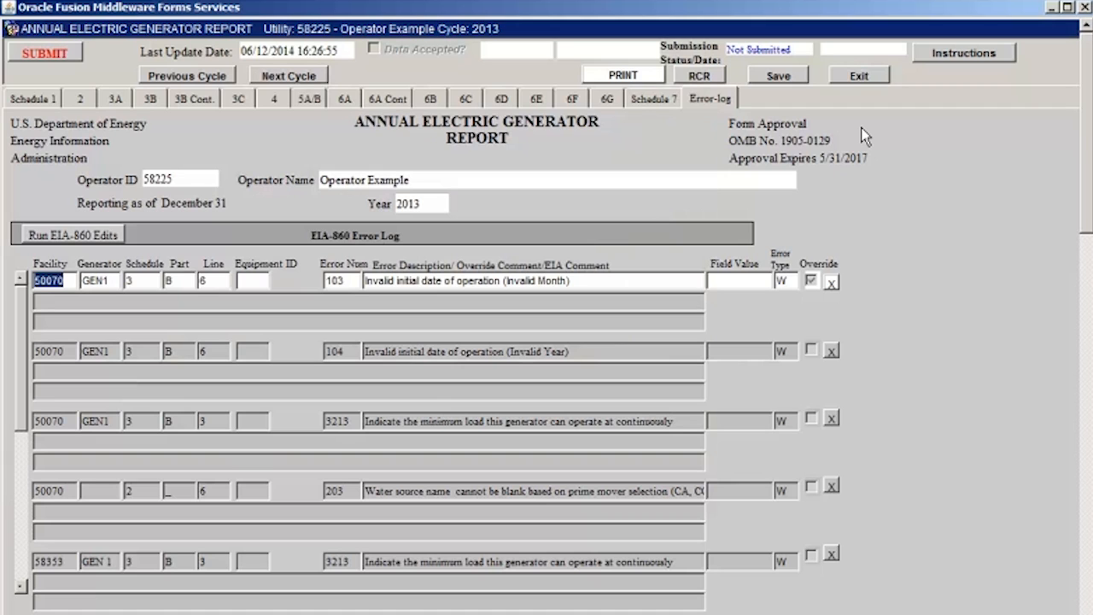
Step: Exit the annual generator report and the survey data entry form to return to the Form EIA-860 main menu
left_click(870, 76)
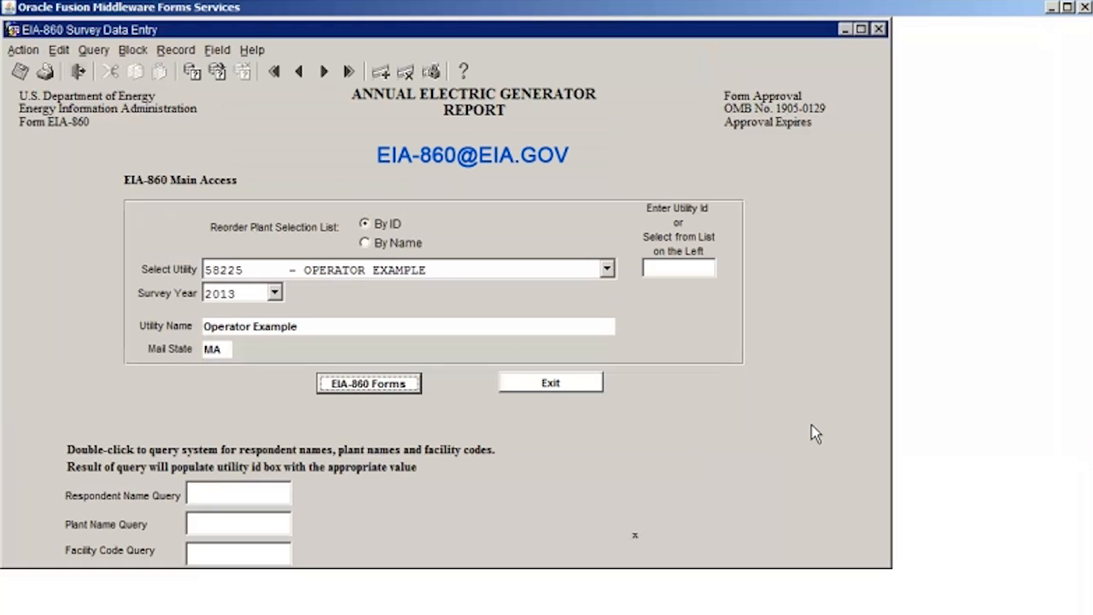
left_click(587, 389)
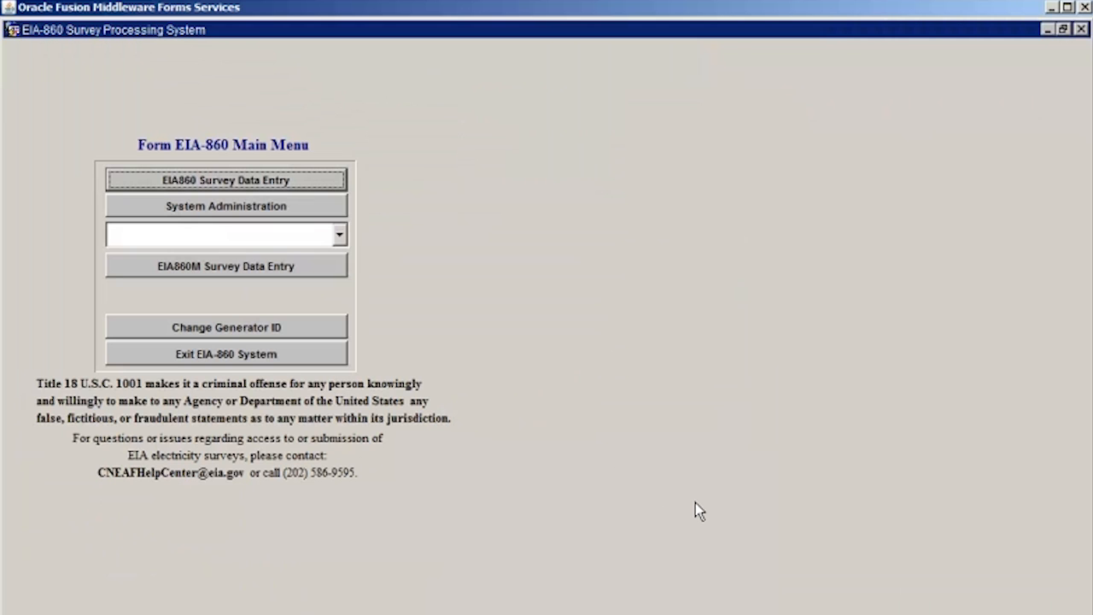